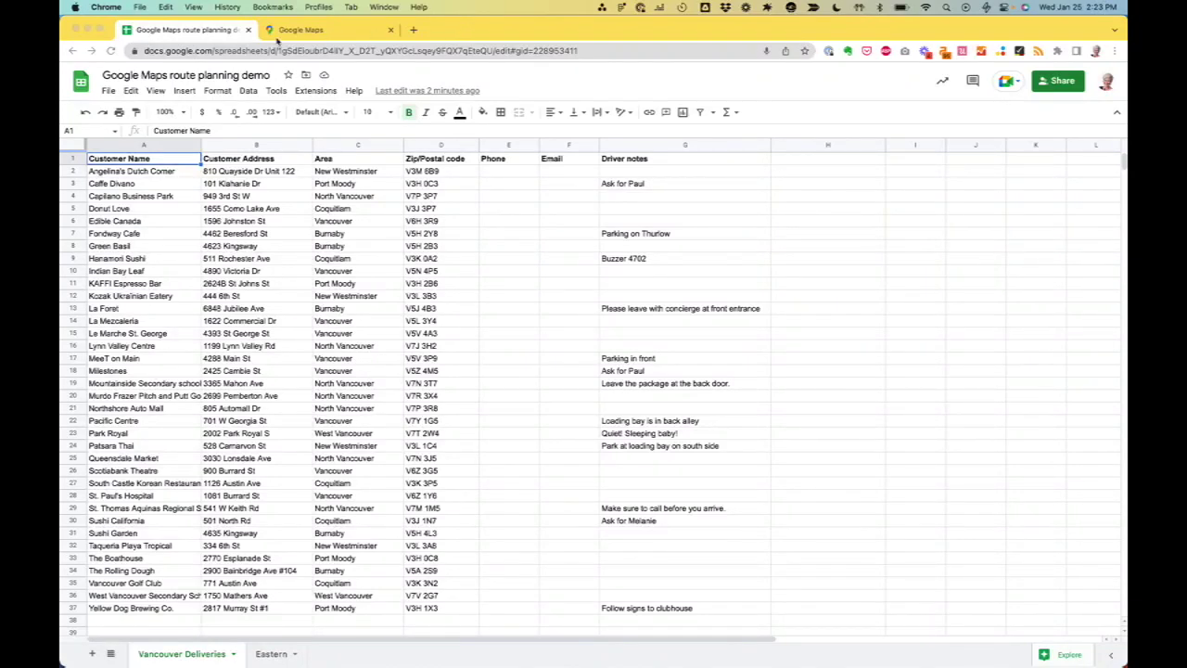
Step: Freeze the header row and sort the sheet A to Z by the Area column
{"action": "left_click", "coordinate": [303, 30]}
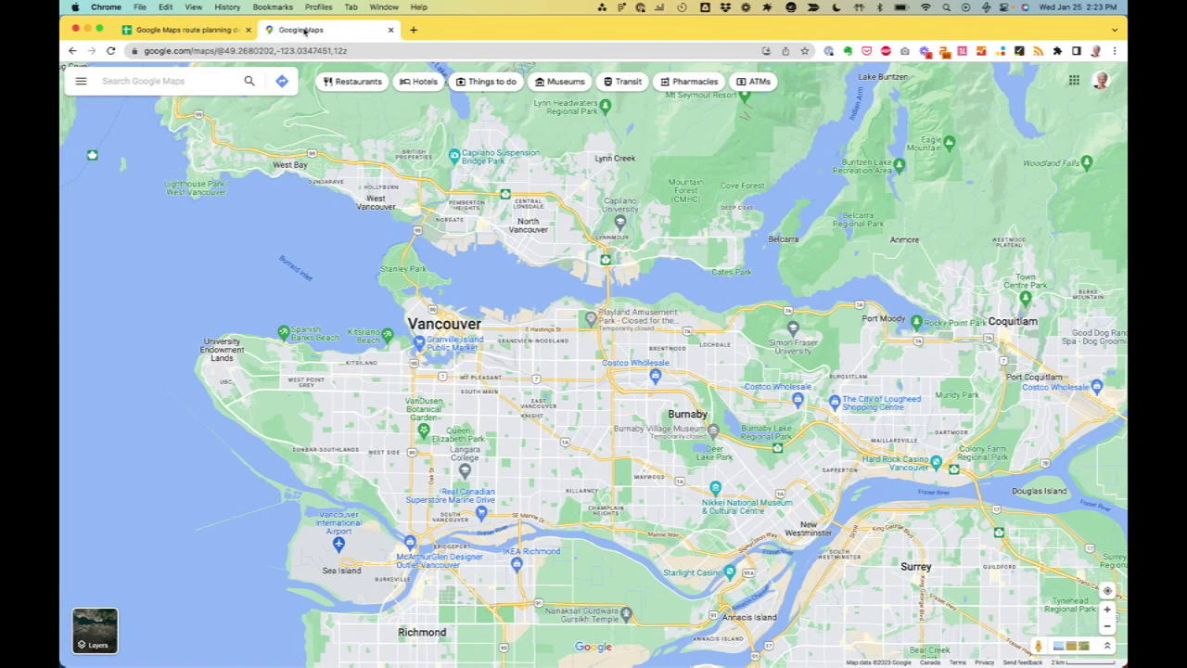
{"action": "left_click", "coordinate": [199, 35]}
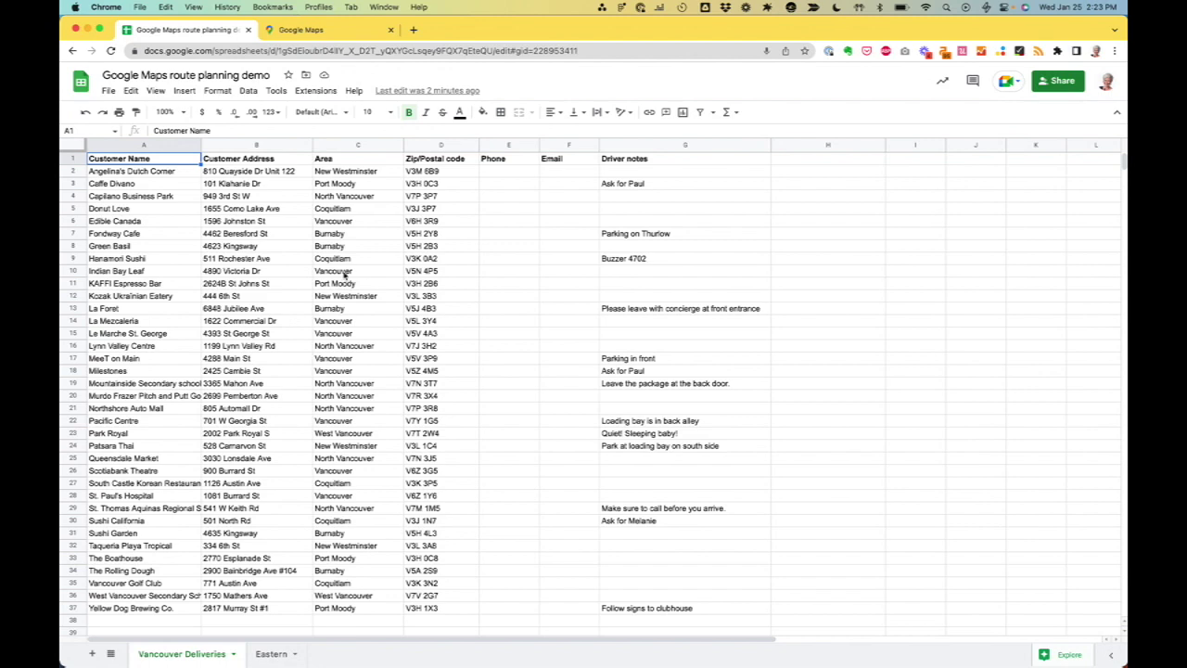
{"action": "left_click", "coordinate": [314, 32]}
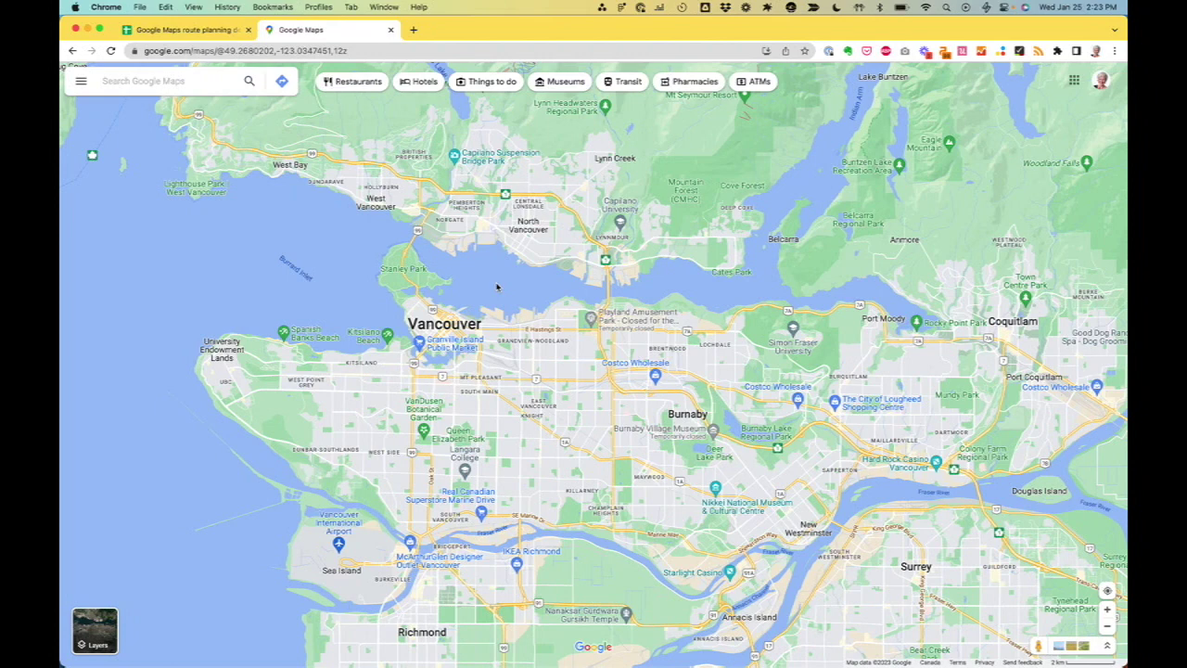
{"action": "key", "text": "ctrl+shift+Tab"}
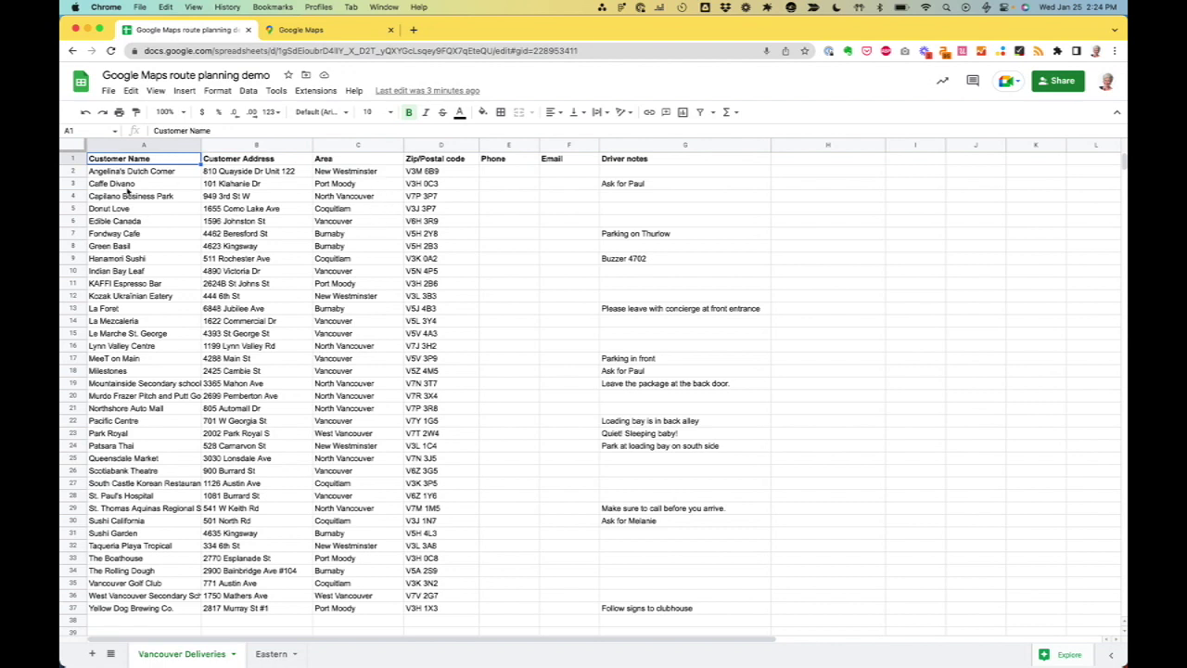
{"action": "left_click_drag", "start_coordinate": [69, 150], "coordinate": [70, 165]}
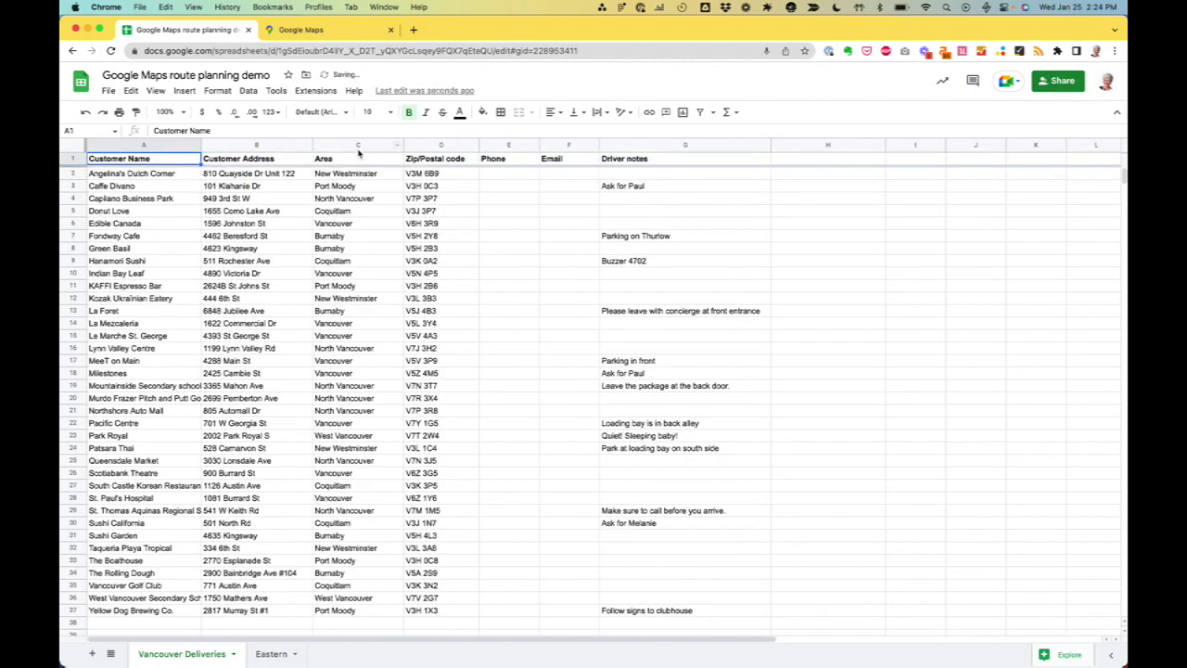
{"action": "right_click", "coordinate": [397, 147]}
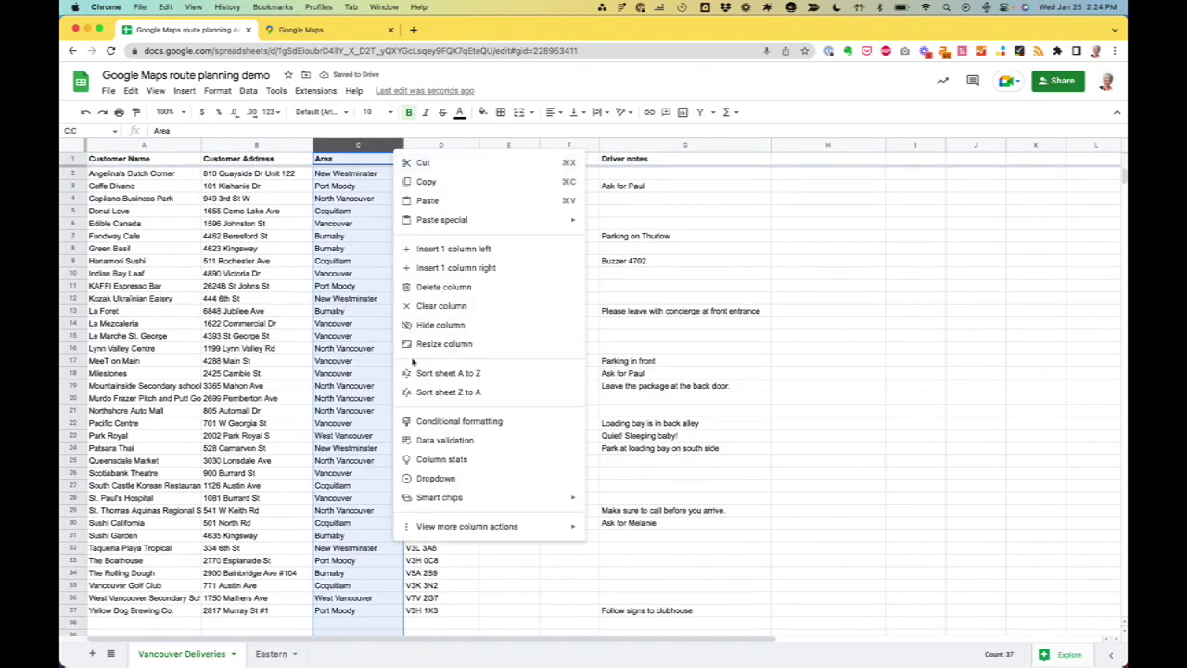
{"action": "left_click", "coordinate": [448, 372]}
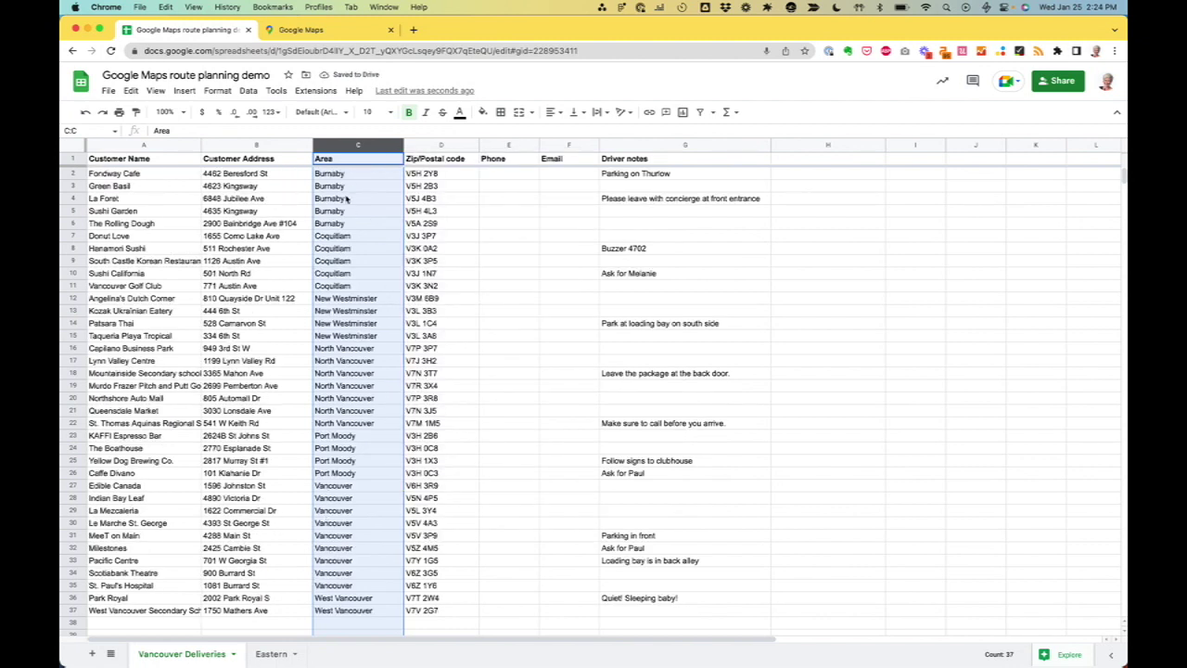
Step: Add a Zones header in H1, entering Central for Fondway Cafe and Eastern for Donut Love
{"action": "left_click", "coordinate": [794, 163]}
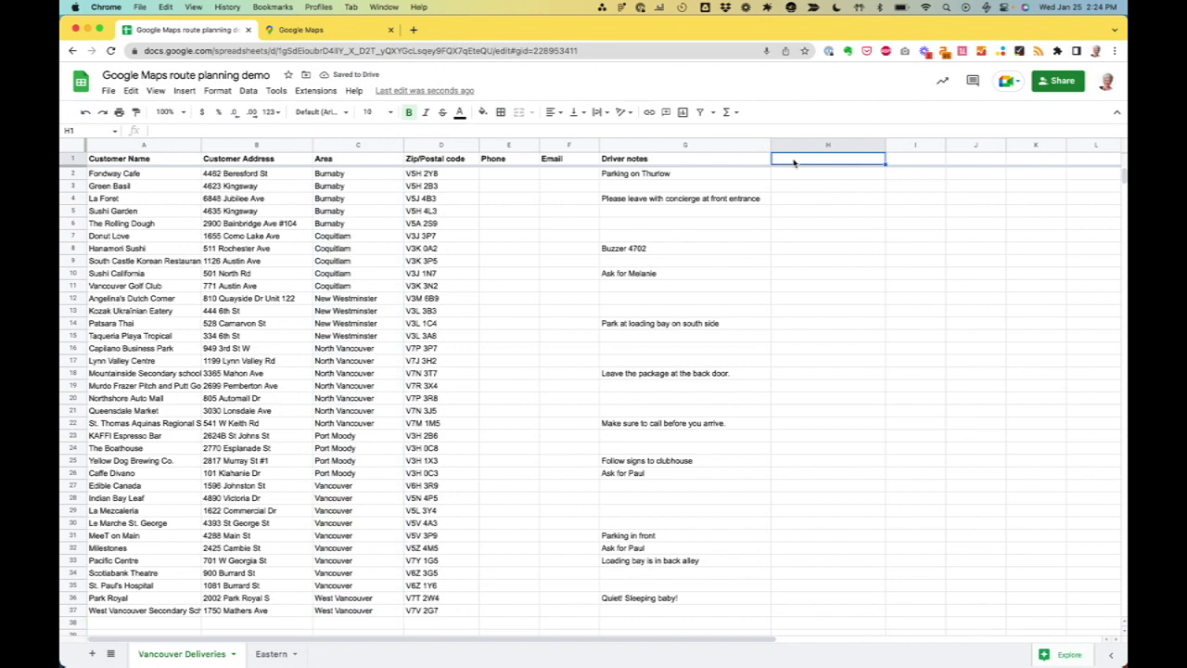
{"action": "type", "text": "Zones"}
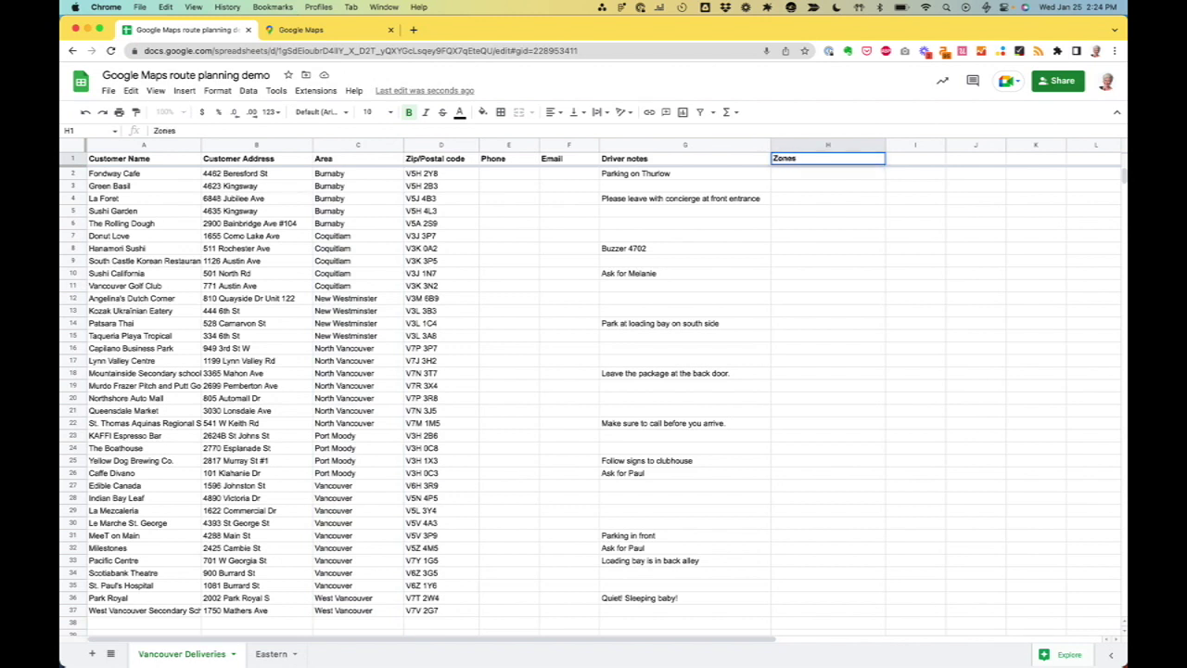
{"action": "key", "text": "Return"}
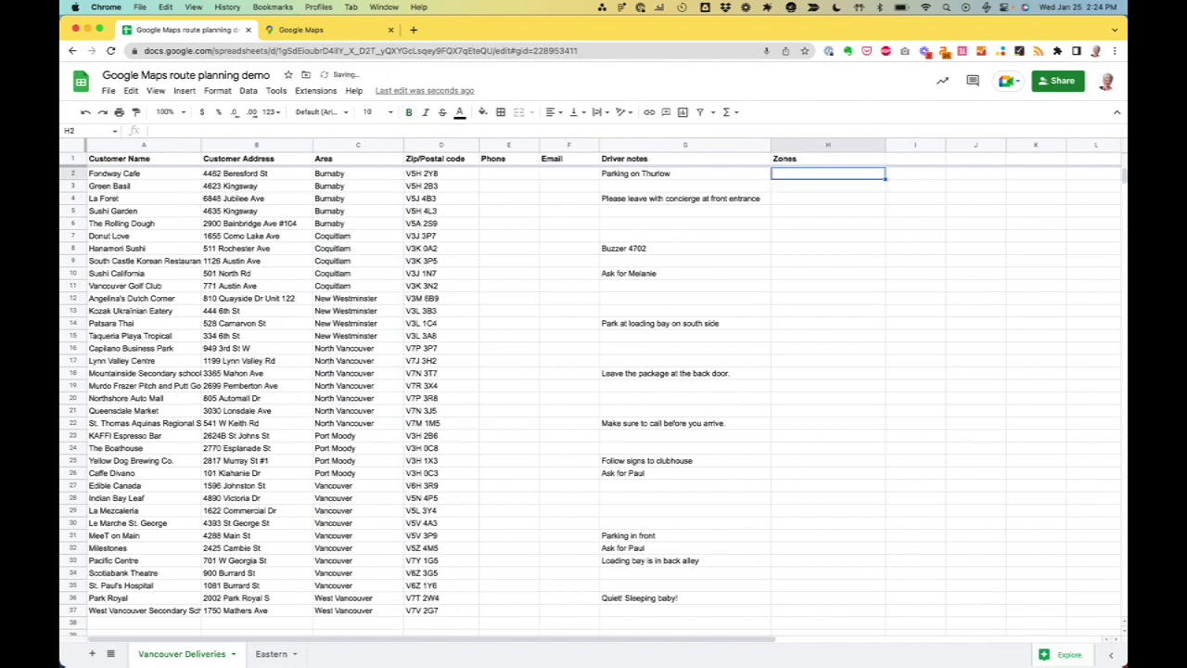
{"action": "type", "text": "Centra"}
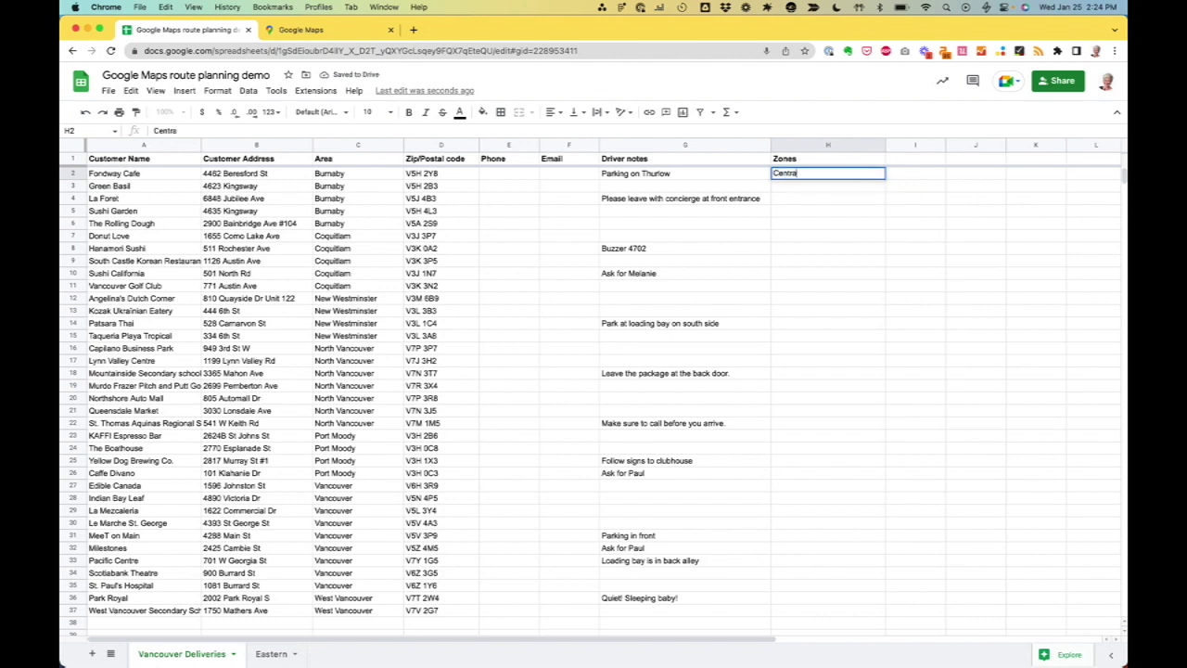
{"action": "type", "text": "l"}
{"action": "left_click", "coordinate": [468, 239]}
{"action": "left_click", "coordinate": [787, 229]}
{"action": "left_click", "coordinate": [789, 236]}
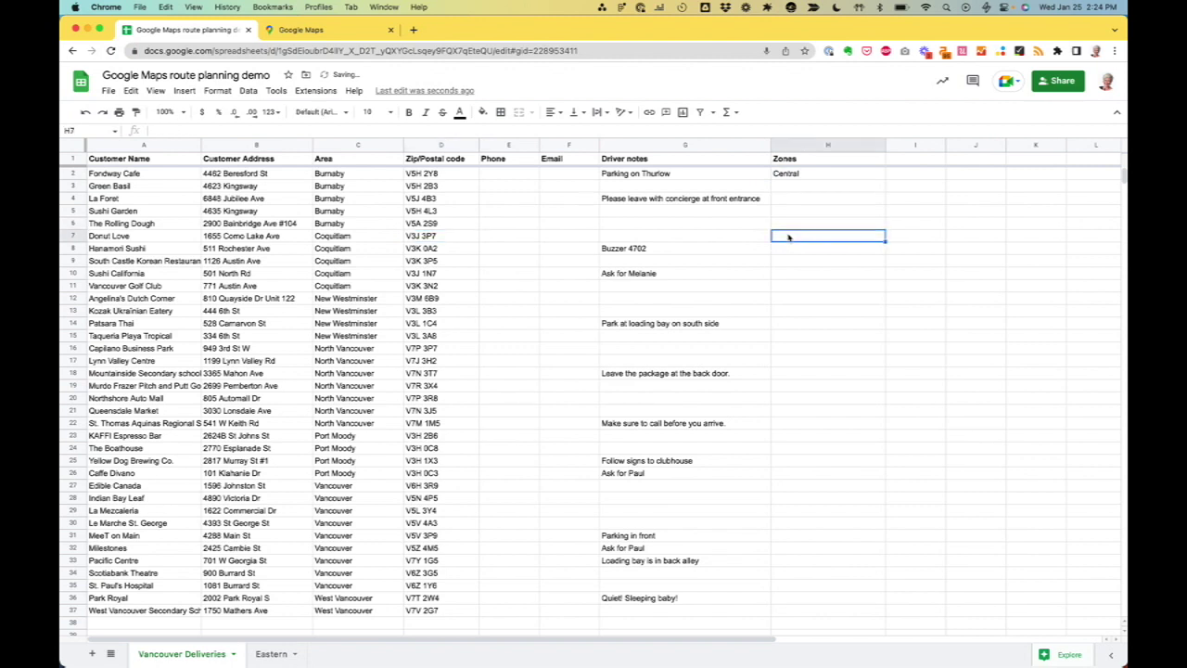
{"action": "type", "text": "Eastern"}
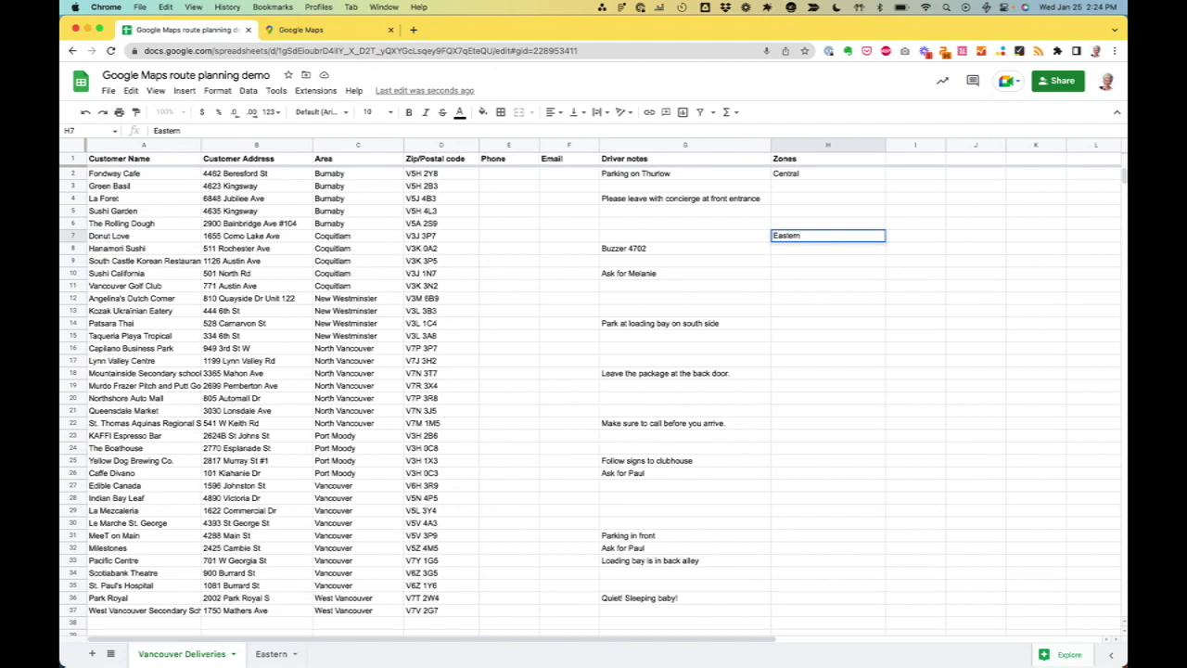
{"action": "key", "text": "super+l"}
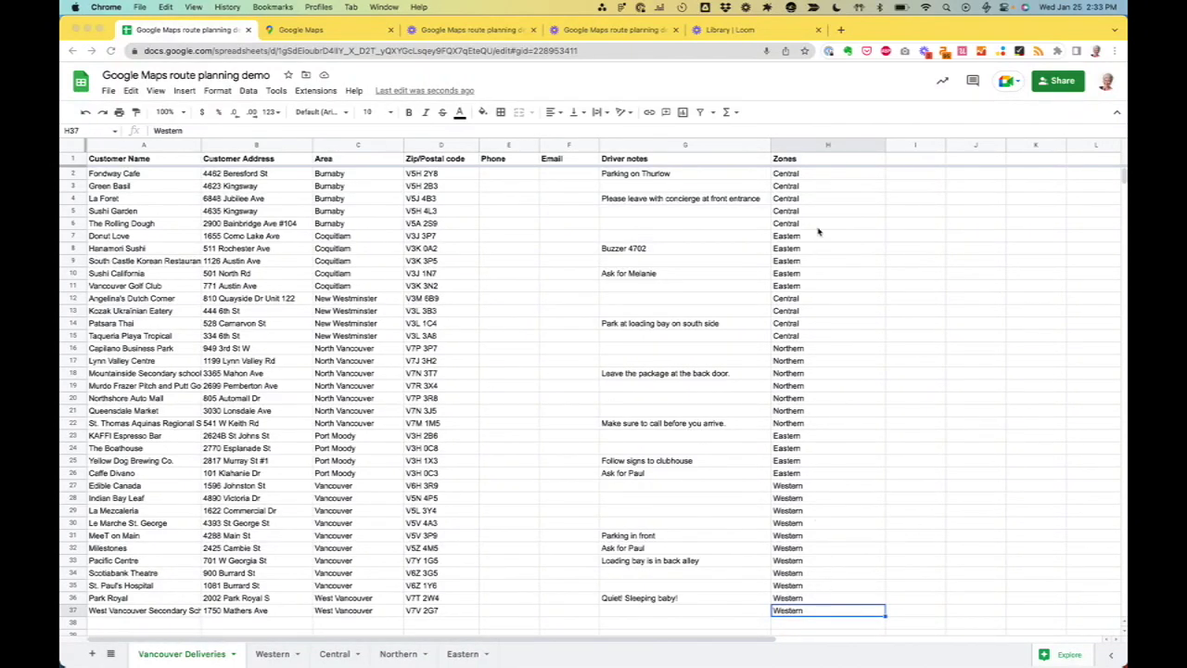
Step: Sort the sheet A to Z by the Zones column, grouping Central, Eastern, Northern, Western
{"action": "left_click", "coordinate": [878, 146]}
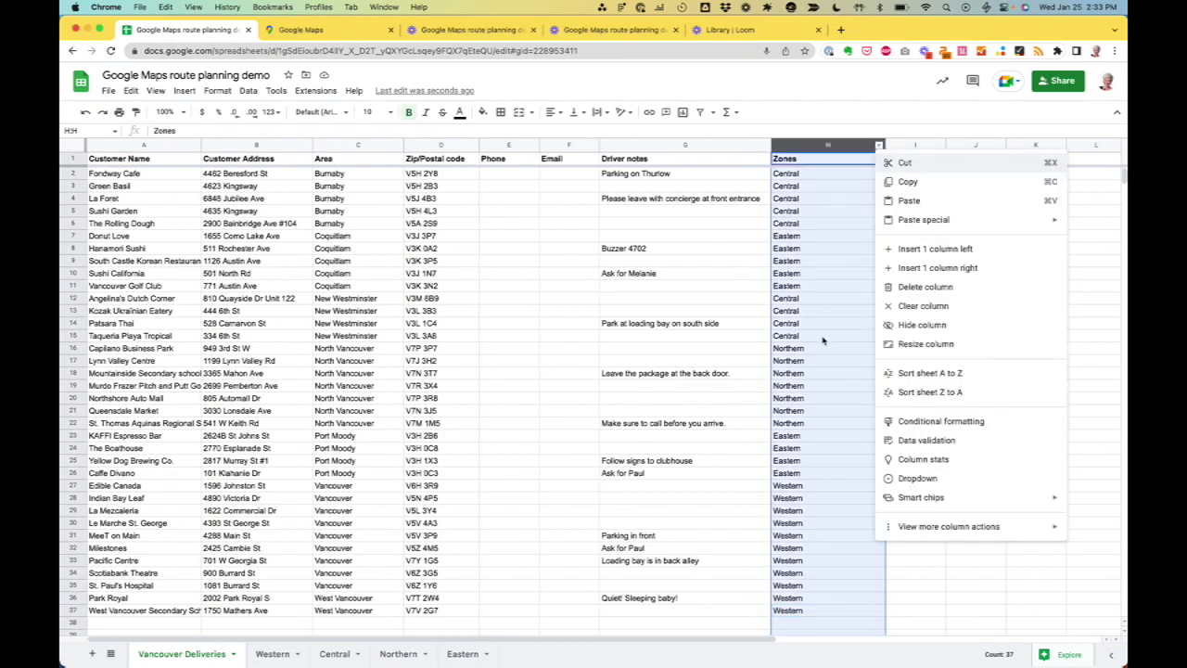
{"action": "left_click", "coordinate": [930, 373]}
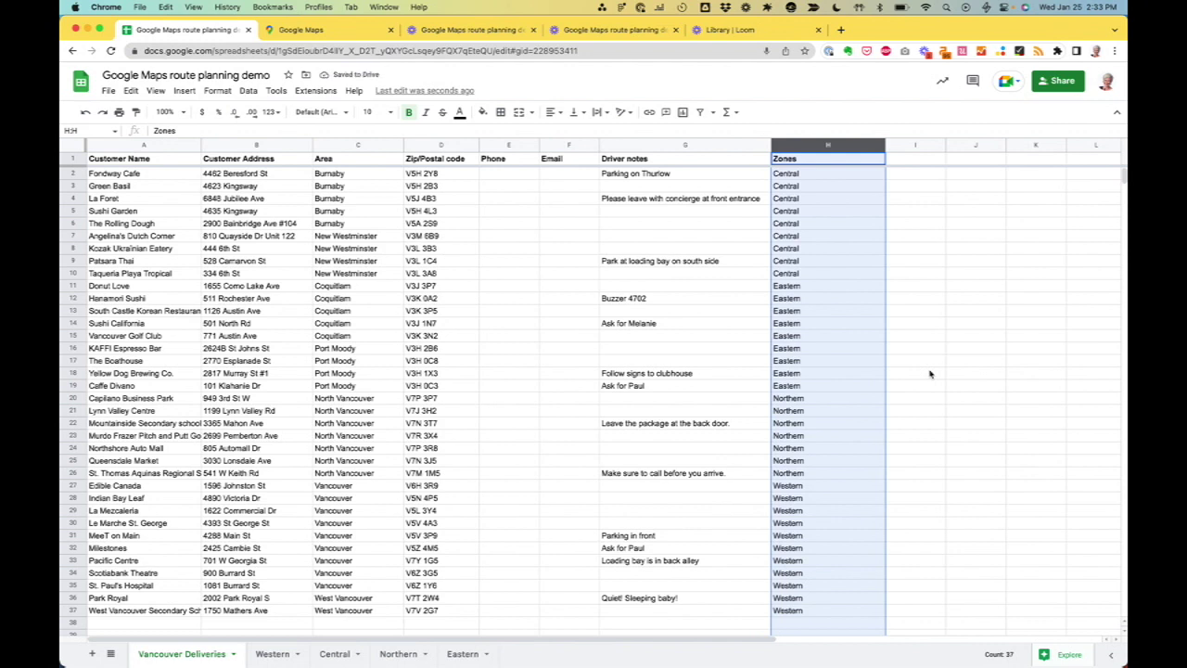
{"action": "left_click", "coordinate": [815, 337]}
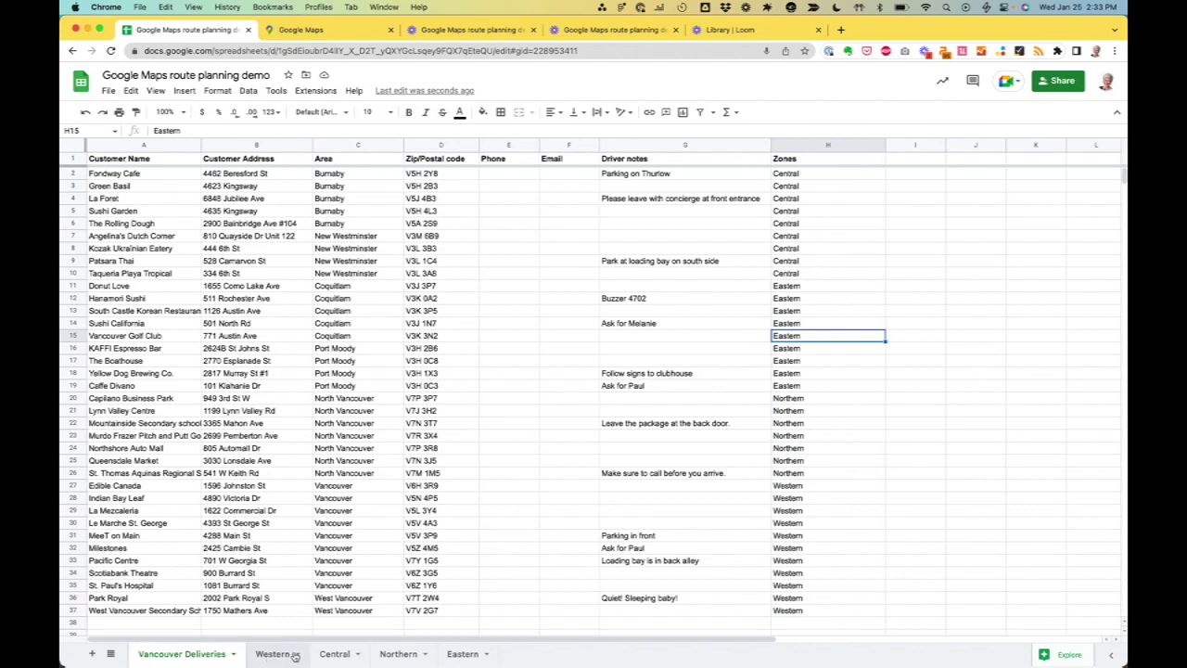
{"action": "left_click", "coordinate": [341, 656]}
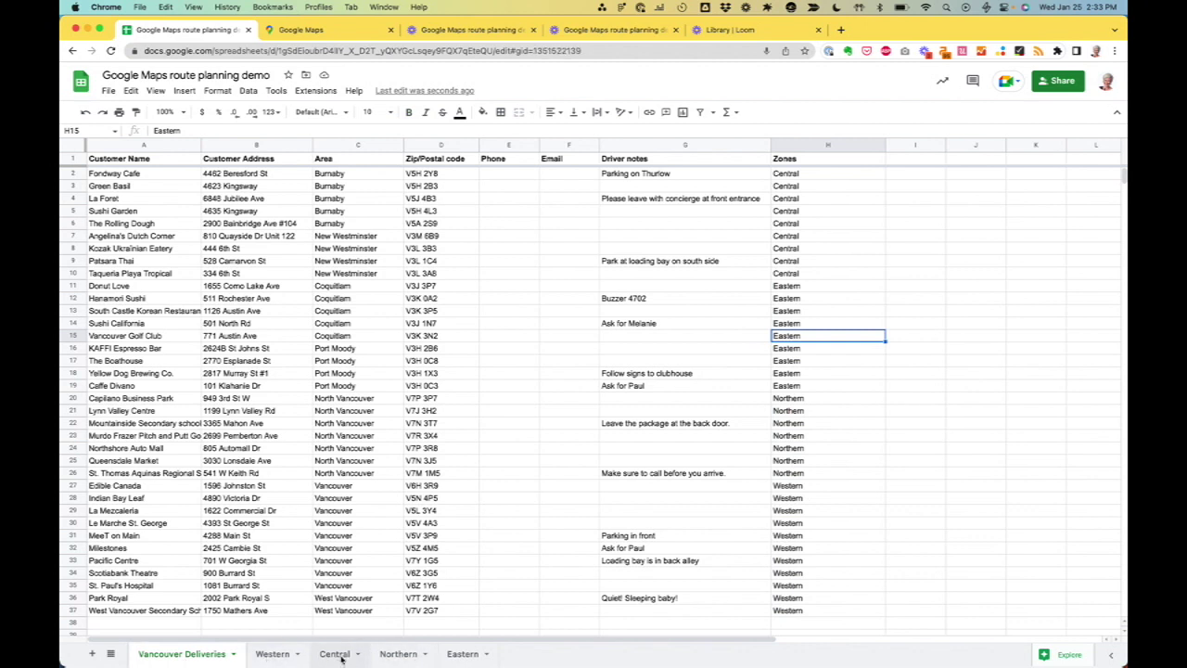
{"action": "left_click", "coordinate": [175, 654]}
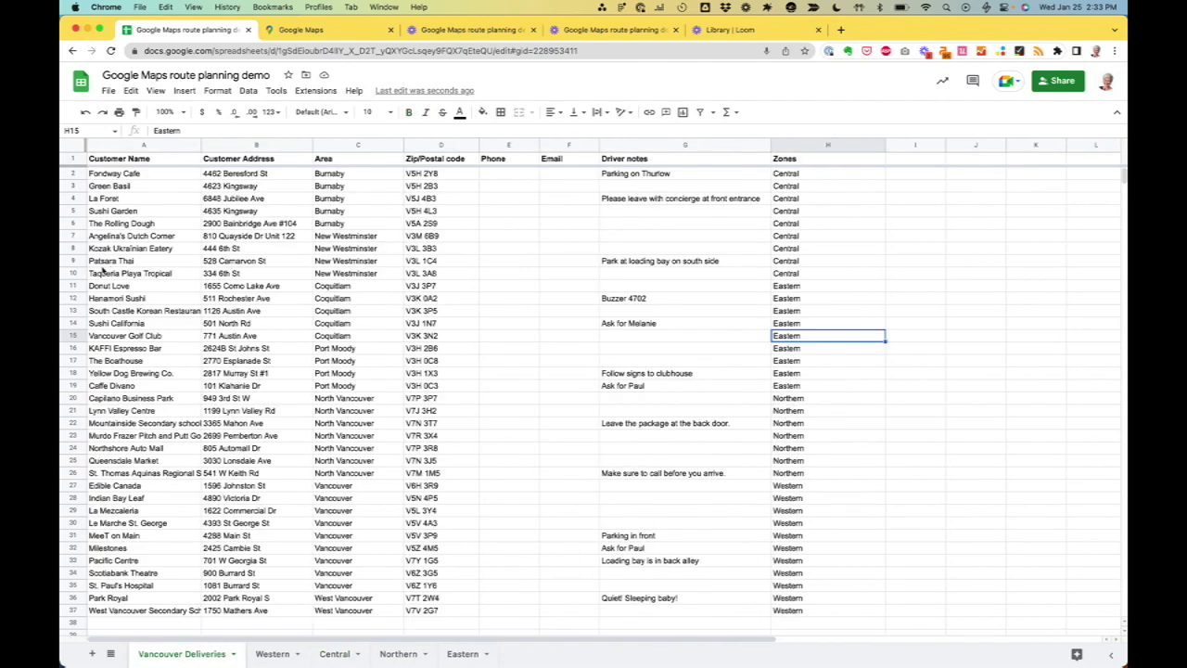
{"action": "left_click_drag", "start_coordinate": [153, 179], "coordinate": [842, 275]}
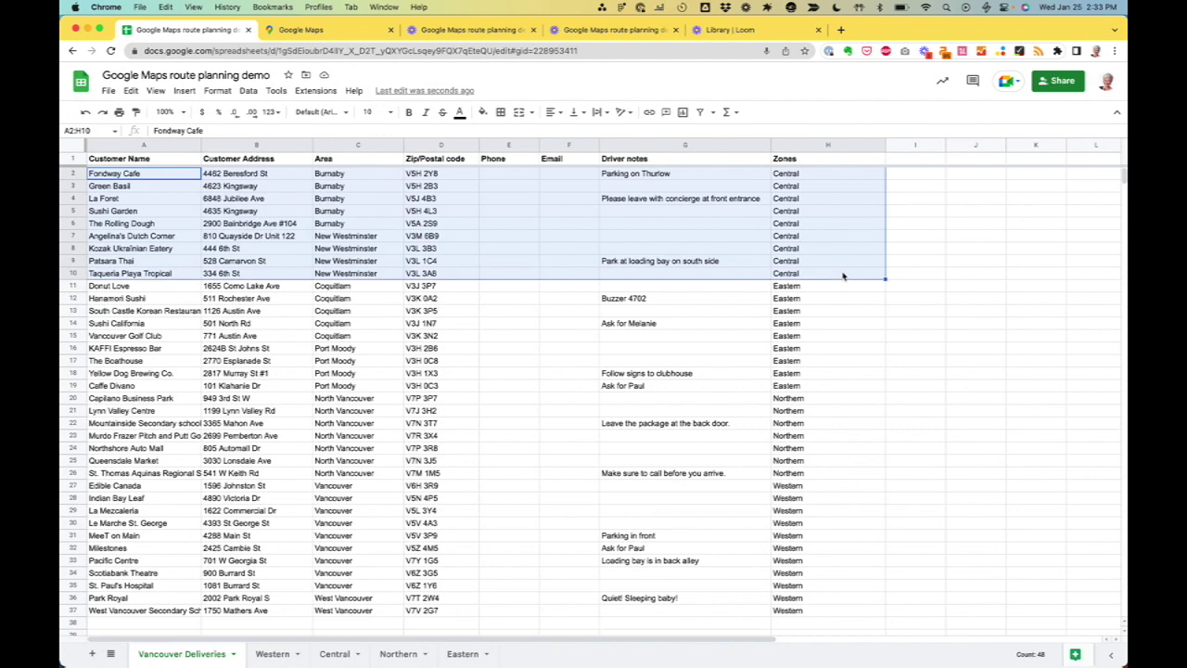
{"action": "key", "text": "super+c"}
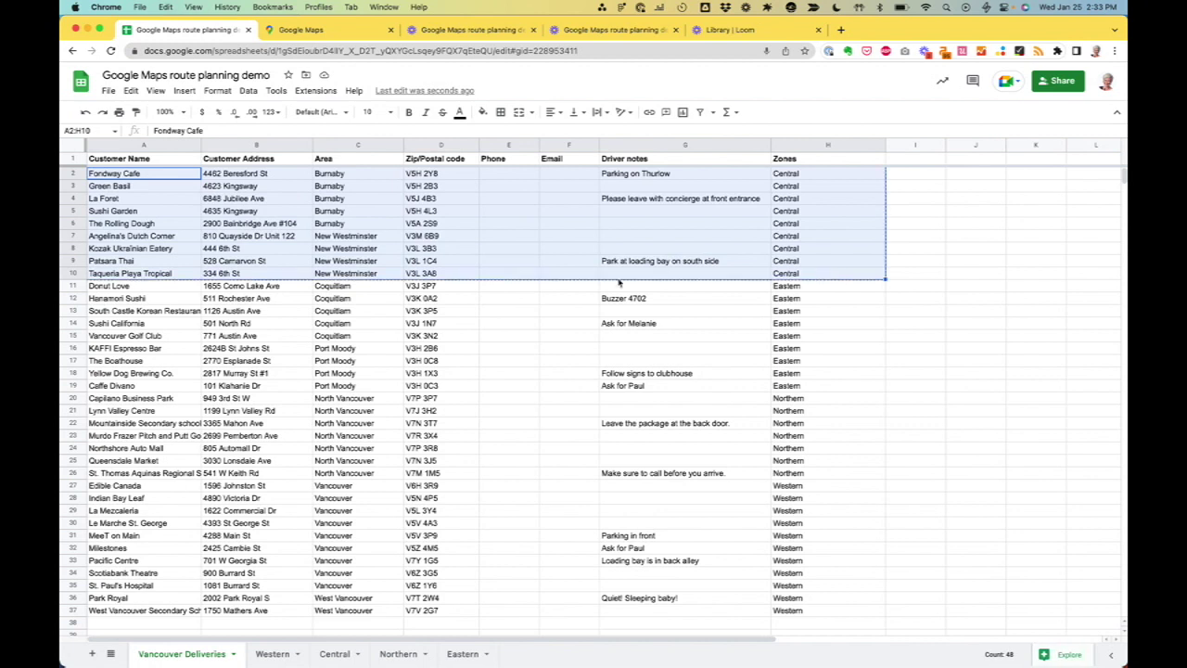
{"action": "left_click", "coordinate": [330, 654]}
{"action": "key", "text": "super+v"}
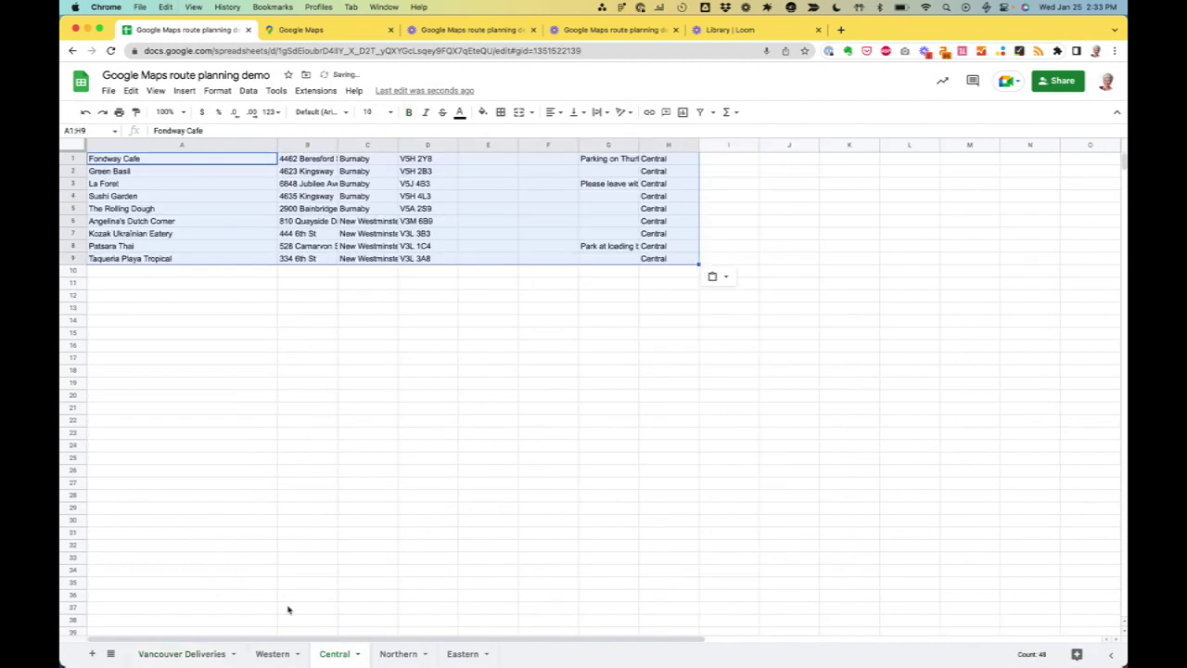
{"action": "left_click_drag", "start_coordinate": [340, 146], "coordinate": [406, 146]}
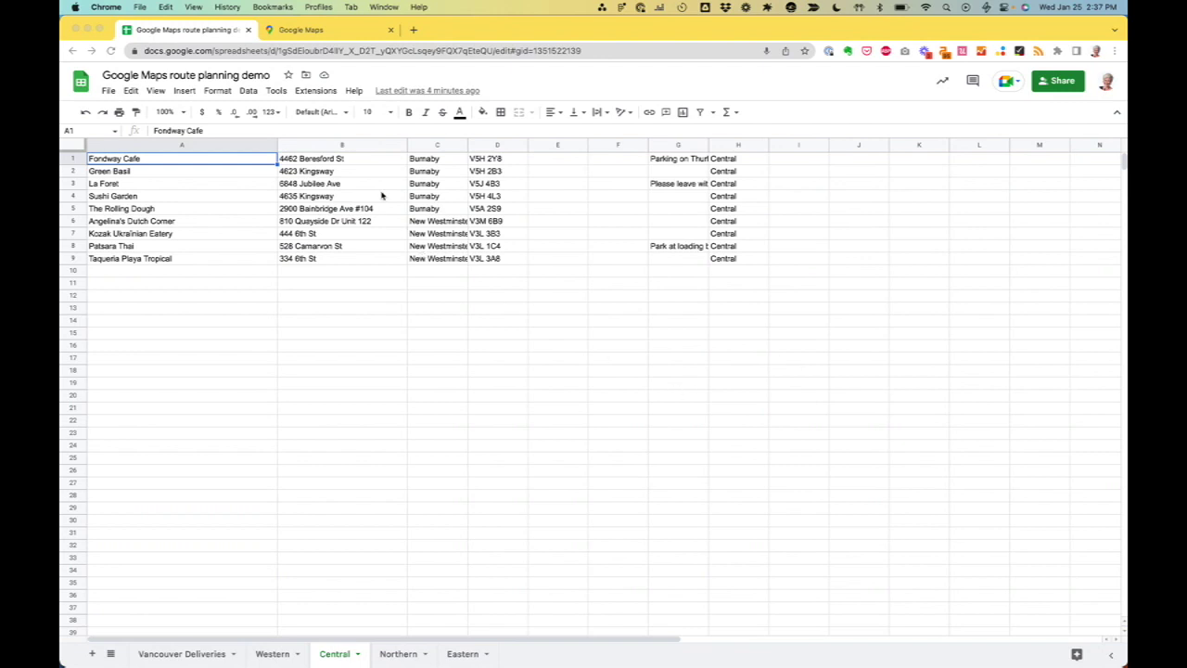
{"action": "left_click", "coordinate": [370, 163]}
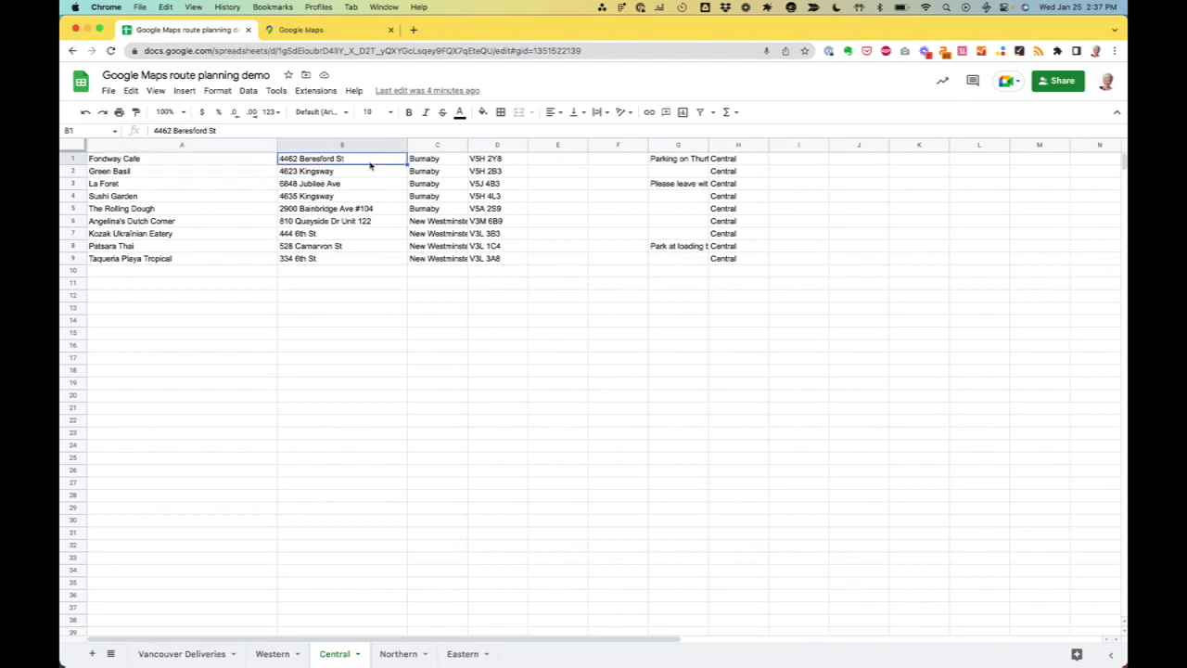
{"action": "left_click", "coordinate": [298, 29]}
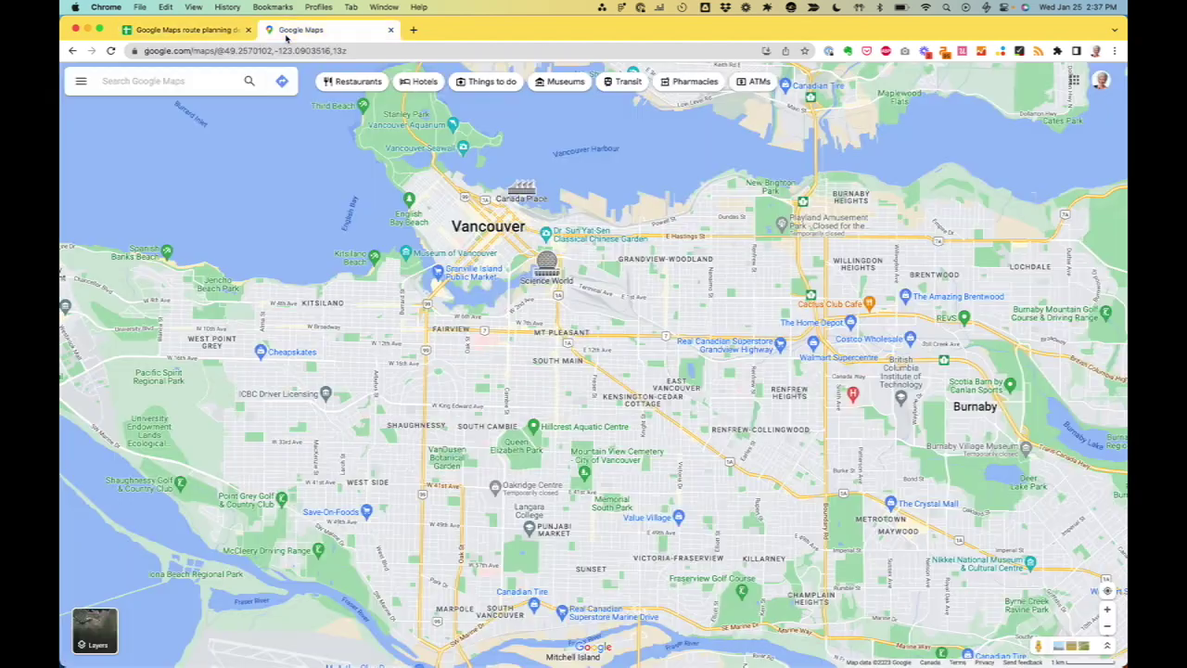
{"action": "left_click", "coordinate": [179, 80]}
{"action": "key", "text": "super+v"}
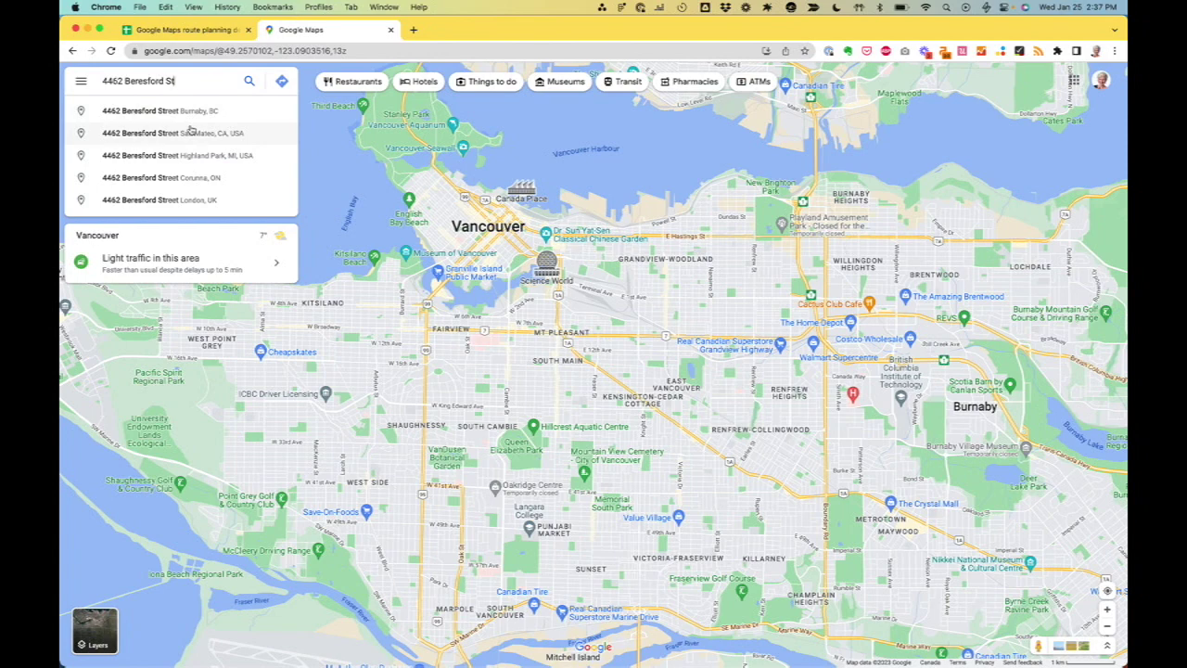
{"action": "left_click", "coordinate": [174, 114]}
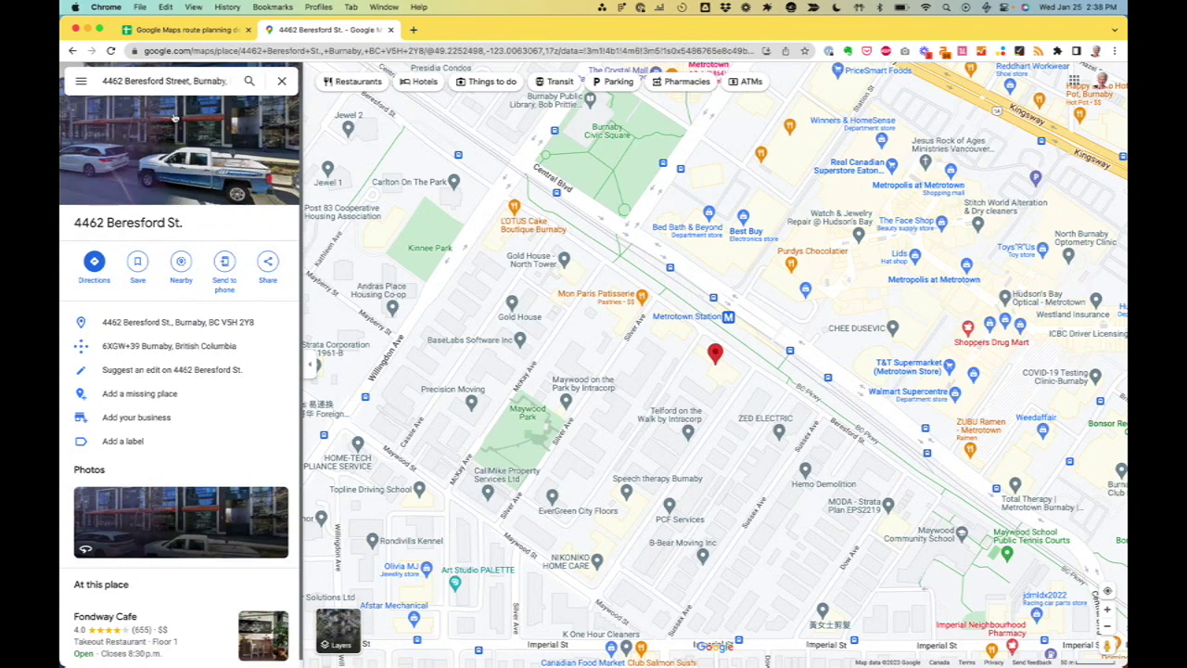
{"action": "left_click", "coordinate": [94, 266]}
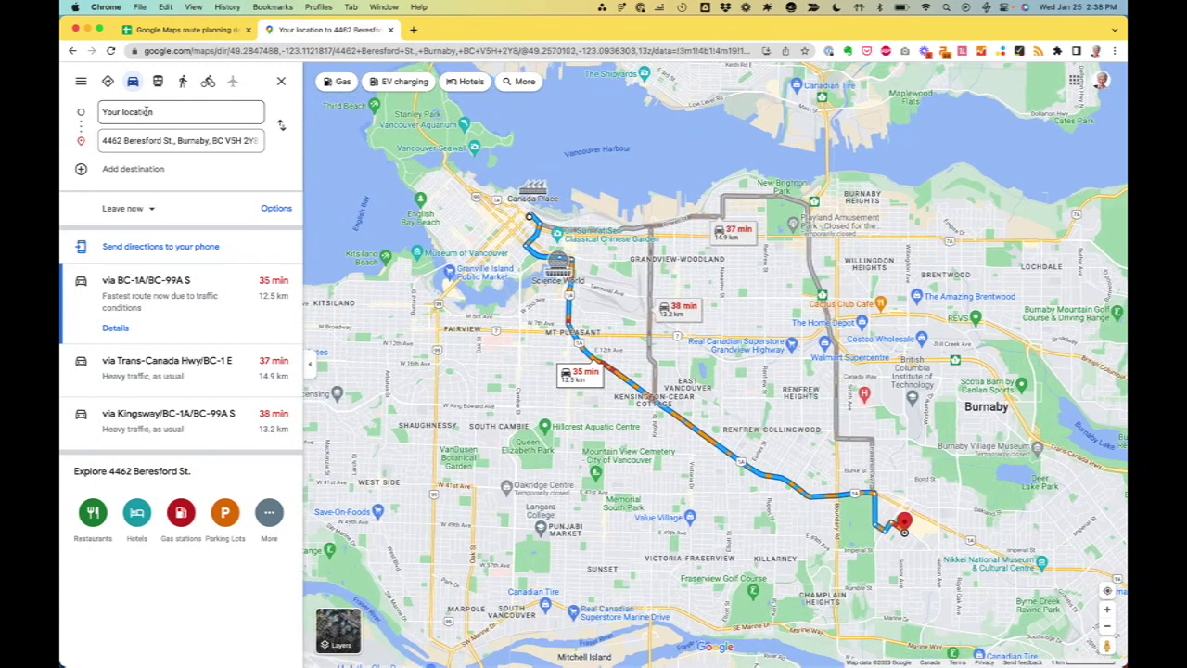
Step: Set 555 West Hastings Street as the route's starting point
{"action": "left_click", "coordinate": [147, 111]}
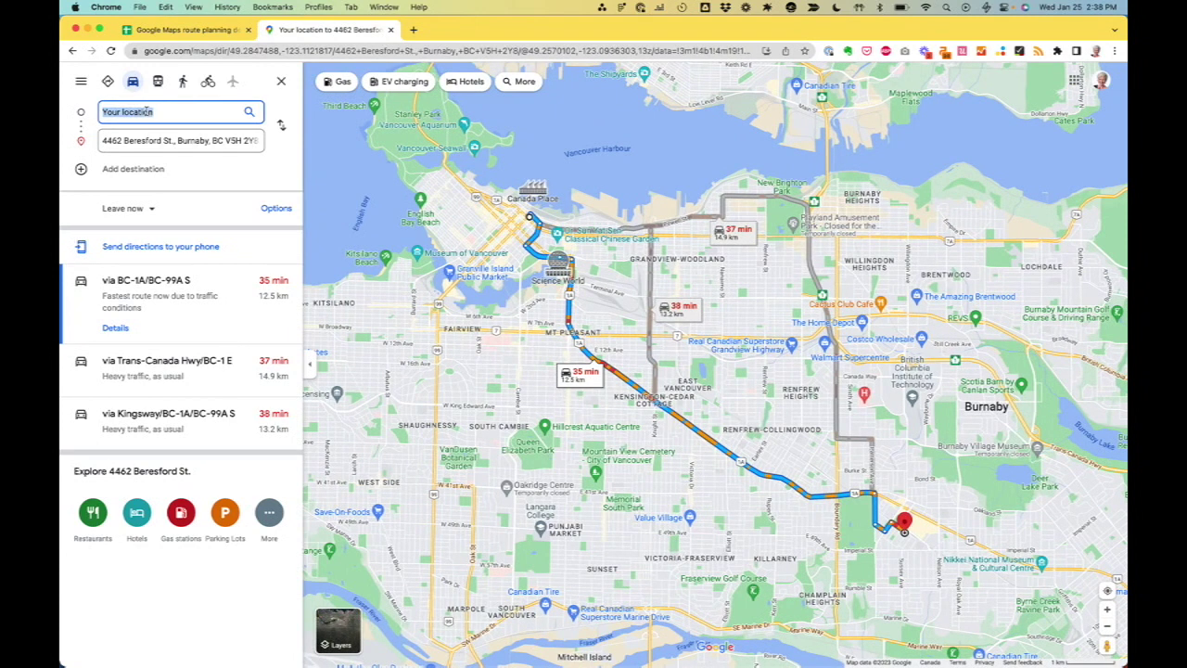
{"action": "left_click", "coordinate": [148, 111]}
{"action": "type", "text": "55"}
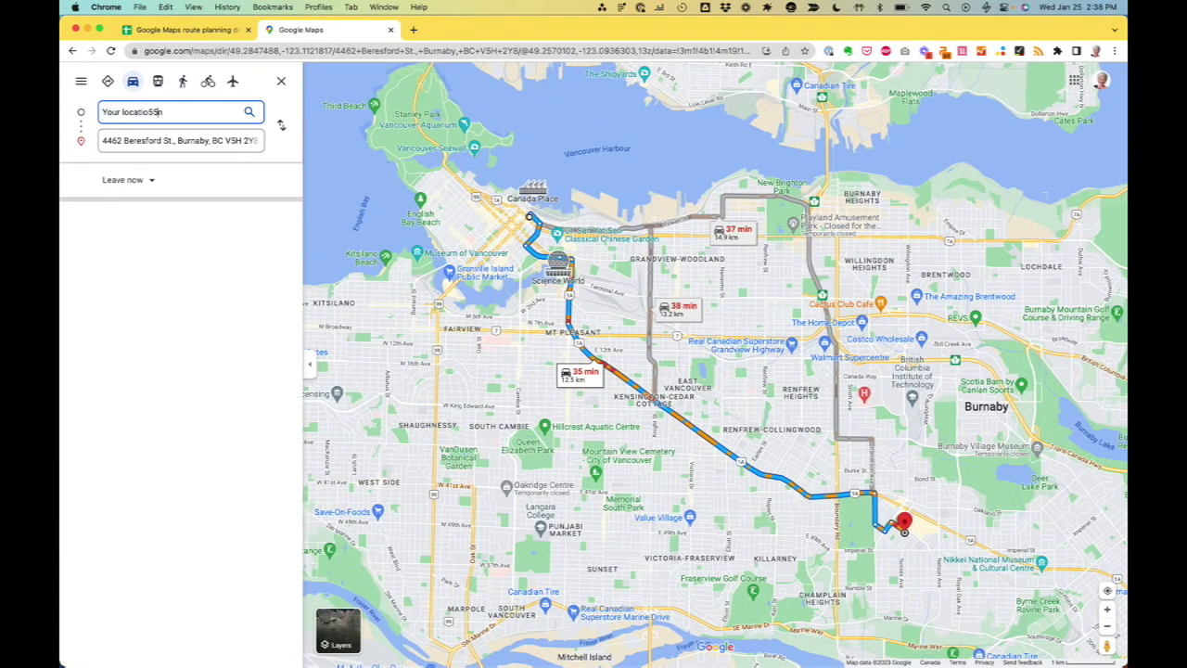
{"action": "double_click", "coordinate": [148, 111]}
{"action": "triple_click", "coordinate": [148, 111]}
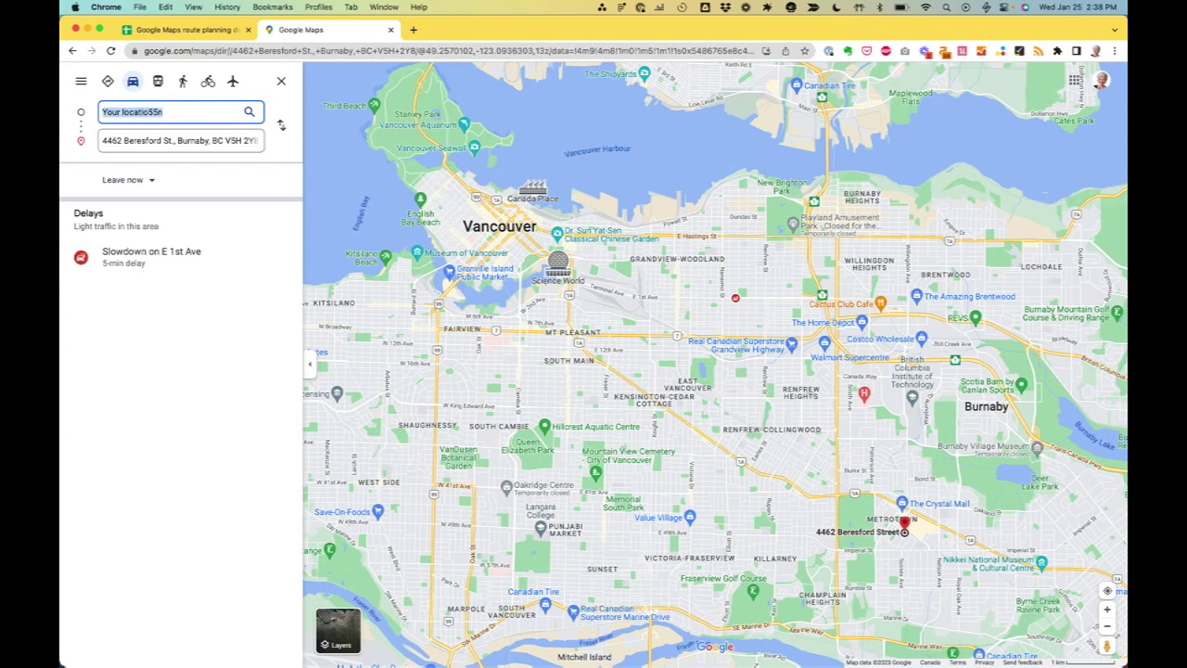
{"action": "type", "text": "555"}
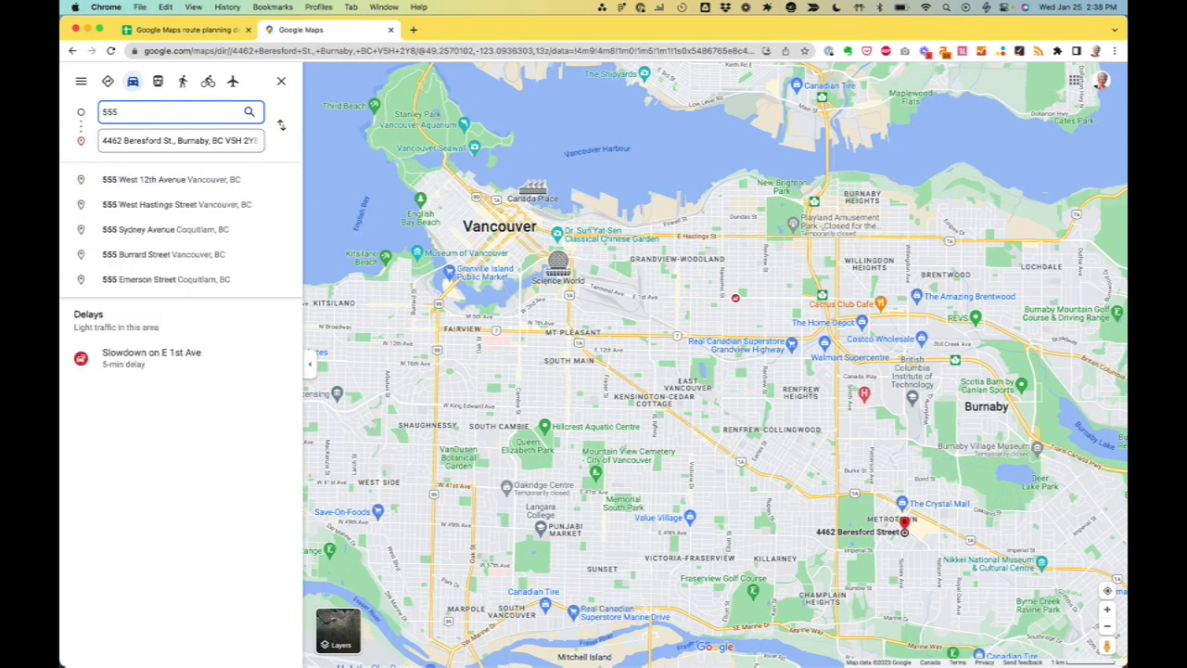
{"action": "left_click", "coordinate": [111, 206]}
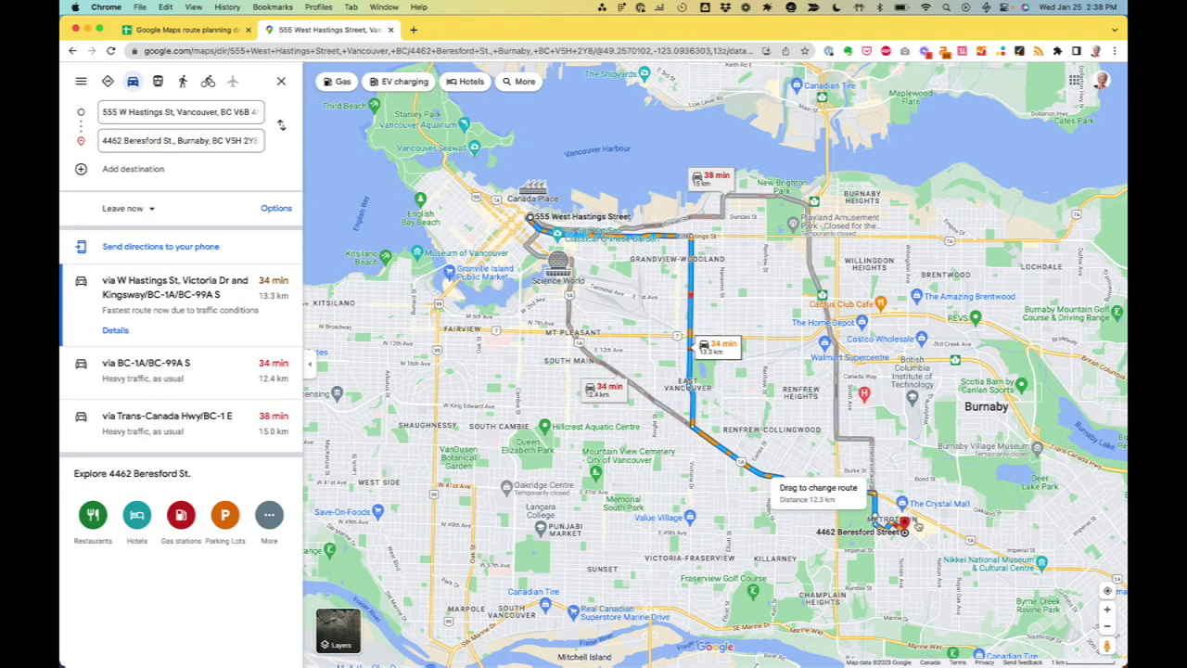
{"action": "mouse_move", "coordinate": [917, 523]}
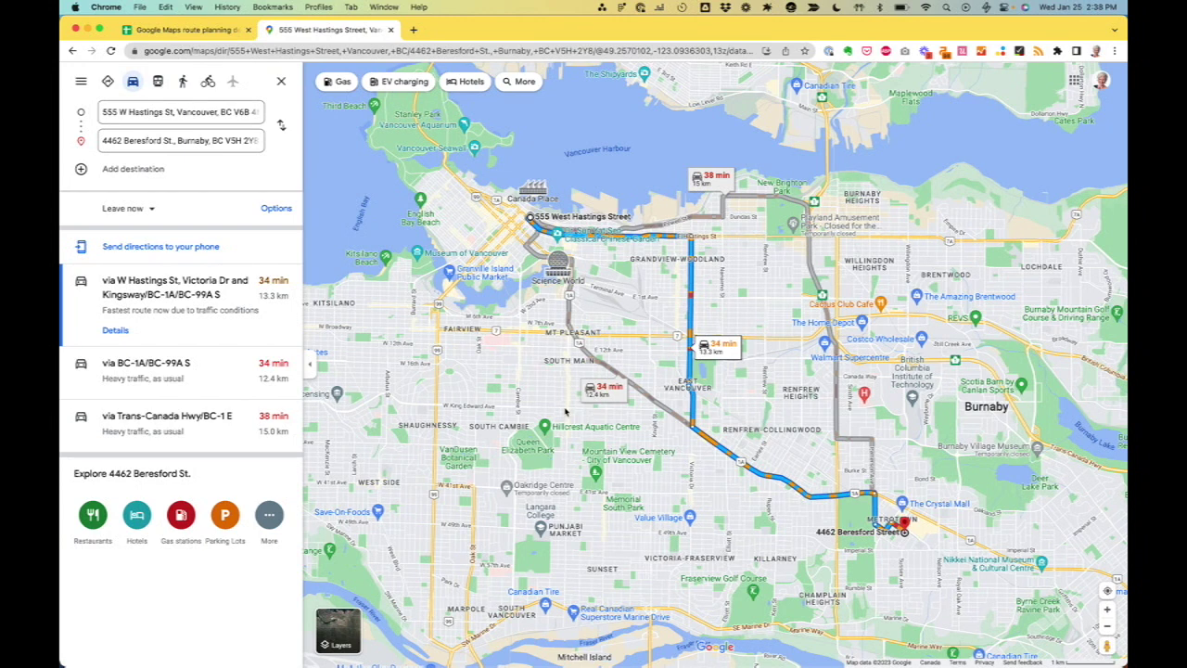
{"action": "left_click", "coordinate": [135, 170]}
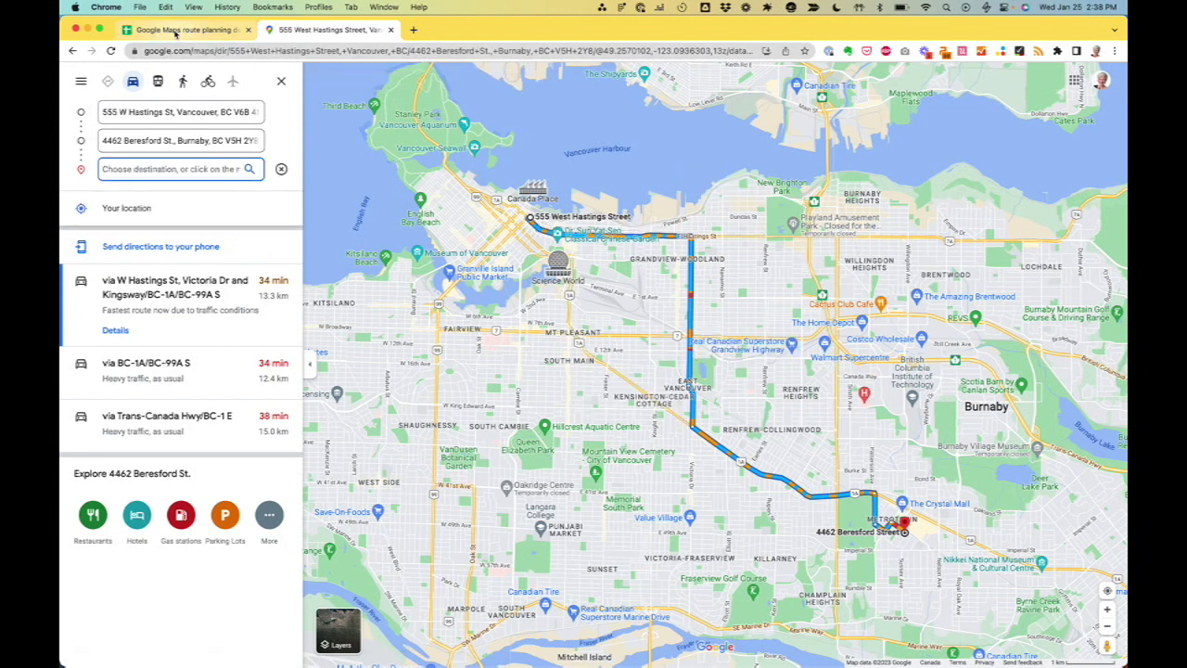
{"action": "left_click", "coordinate": [175, 30]}
{"action": "key", "text": "Down"}
{"action": "key", "text": "super+c"}
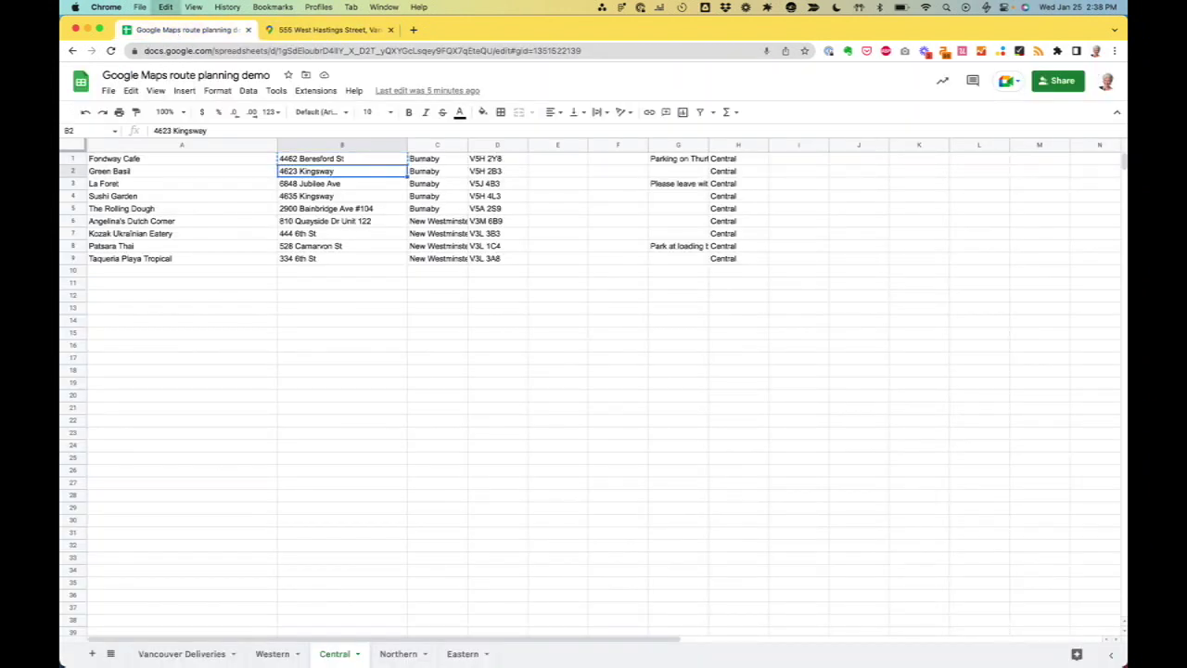
{"action": "left_click", "coordinate": [329, 29]}
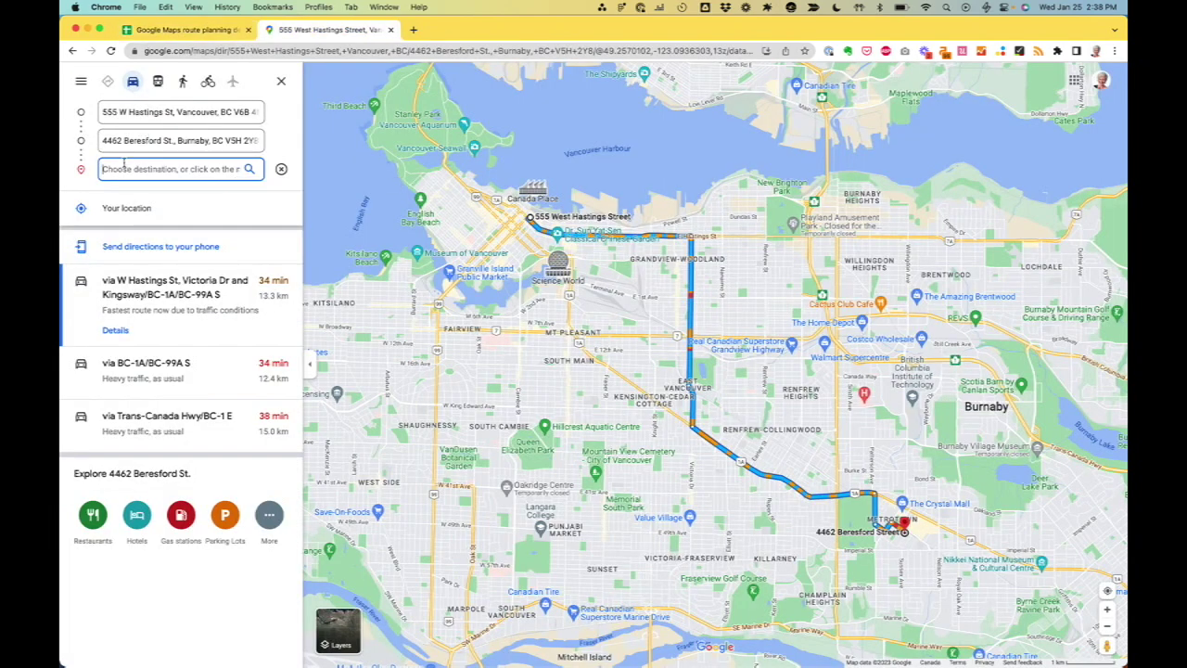
{"action": "key", "text": "super+v"}
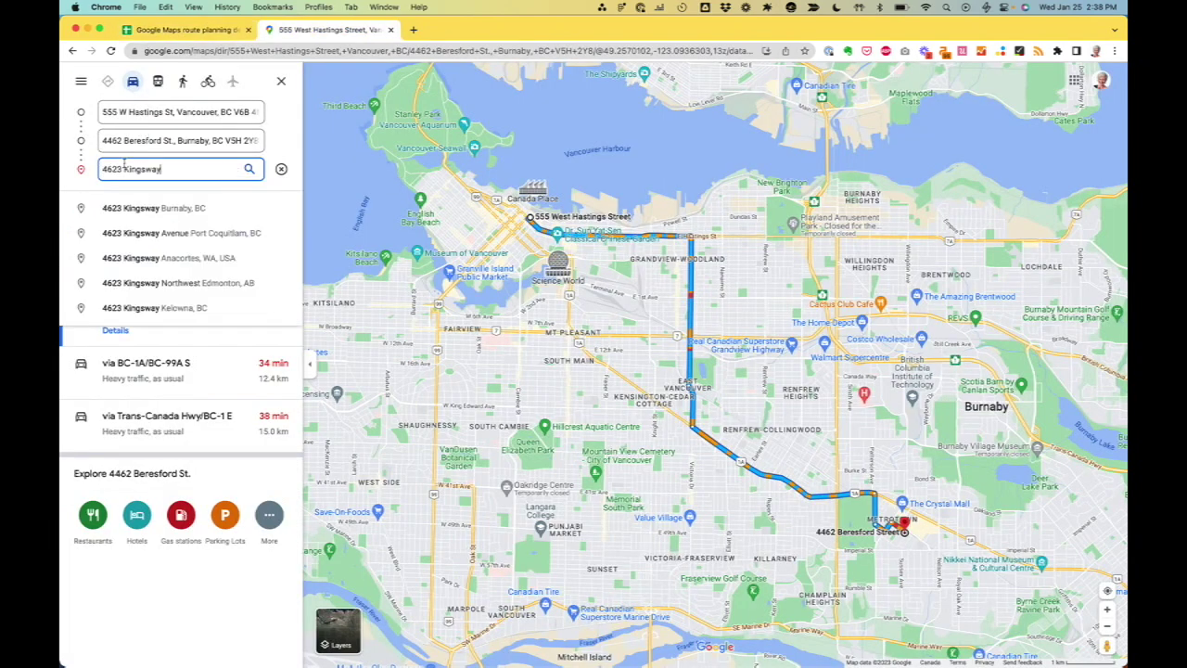
{"action": "left_click", "coordinate": [152, 211]}
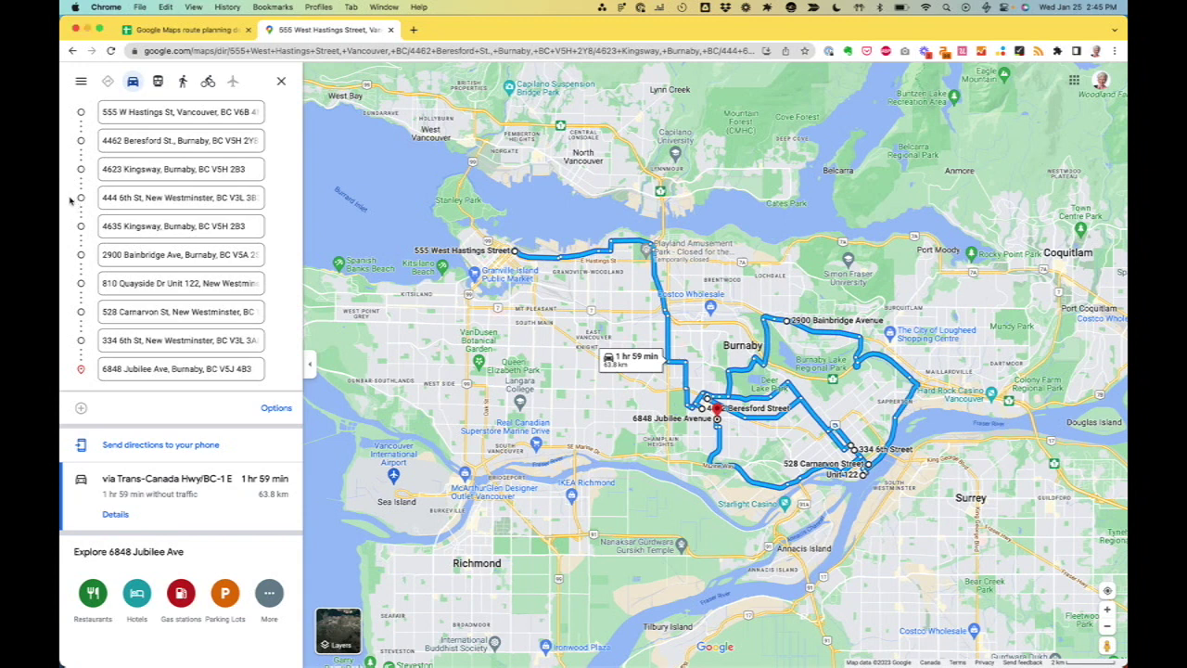
{"action": "left_click_drag", "start_coordinate": [71, 198], "coordinate": [73, 337]}
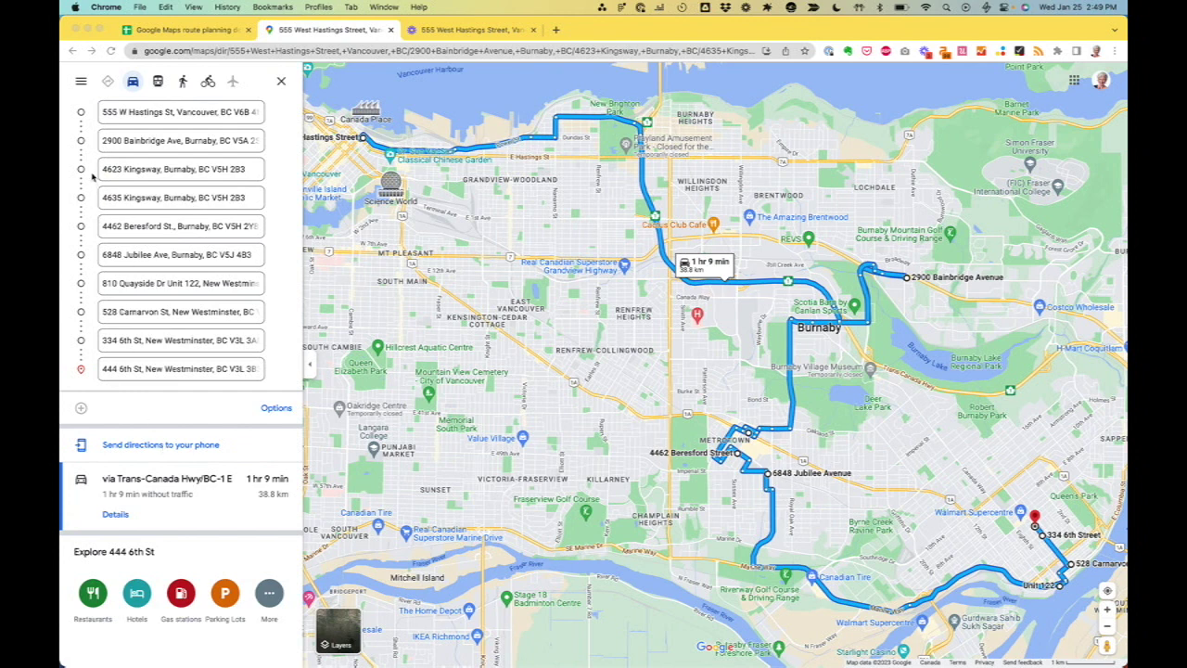
Step: Open the Google Maps main menu
{"action": "left_click", "coordinate": [81, 81]}
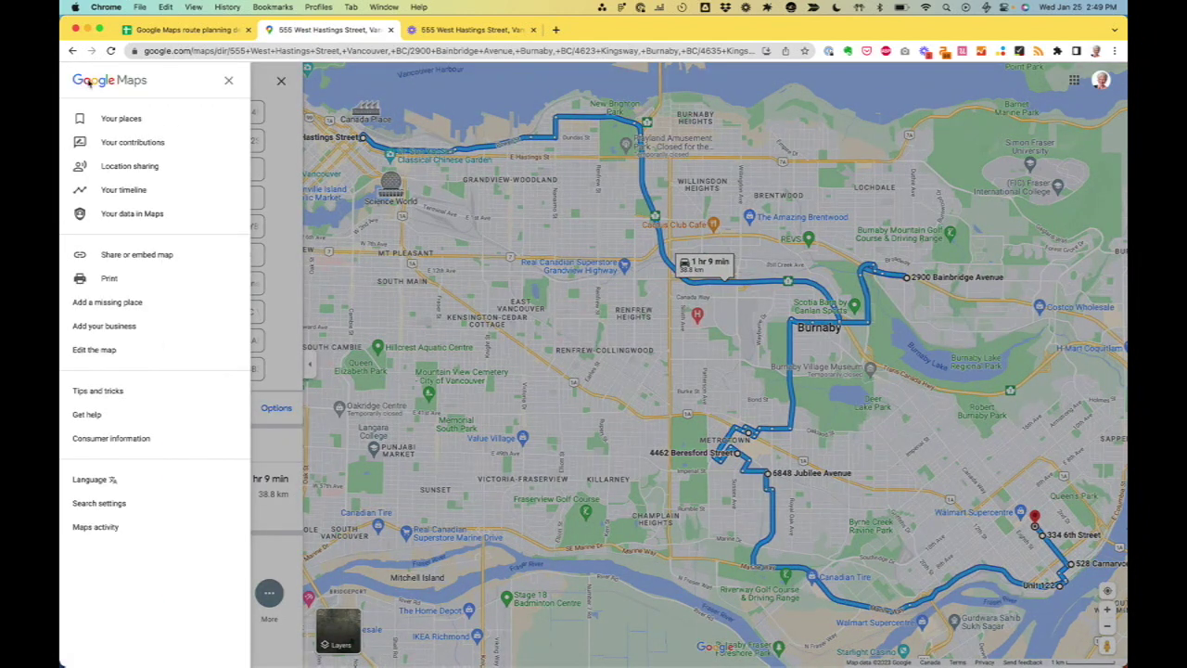
Step: Copy the route's share link and select cell A11 in the spreadsheet
{"action": "left_click", "coordinate": [106, 258]}
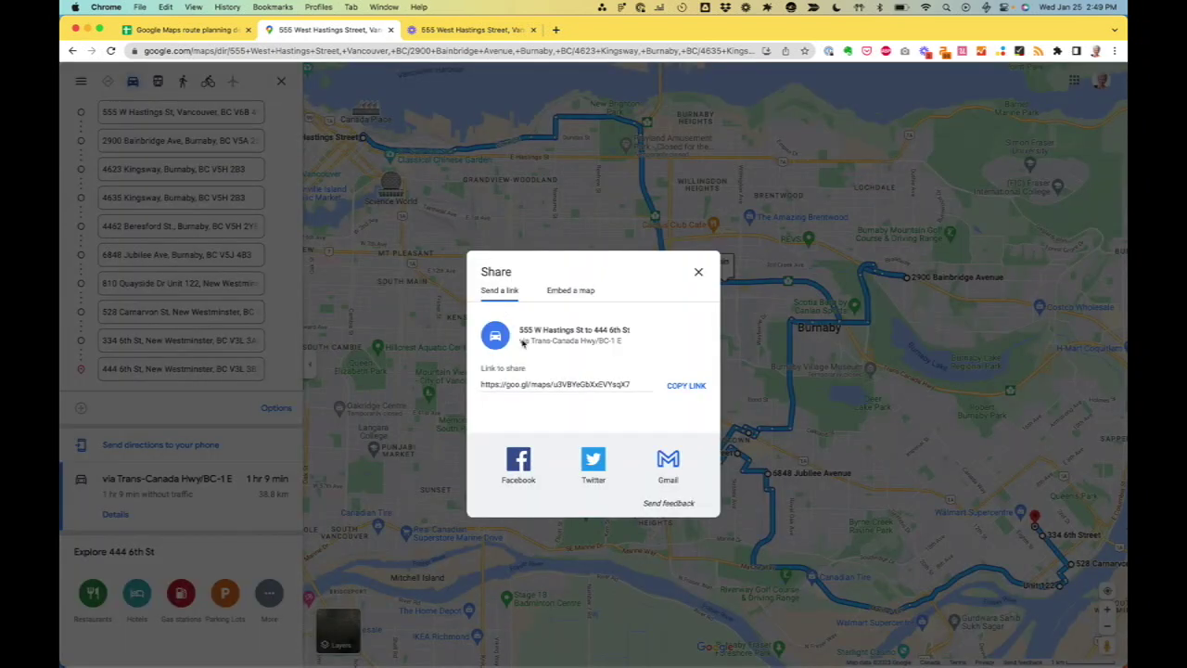
{"action": "left_click", "coordinate": [673, 388]}
{"action": "left_click", "coordinate": [204, 32]}
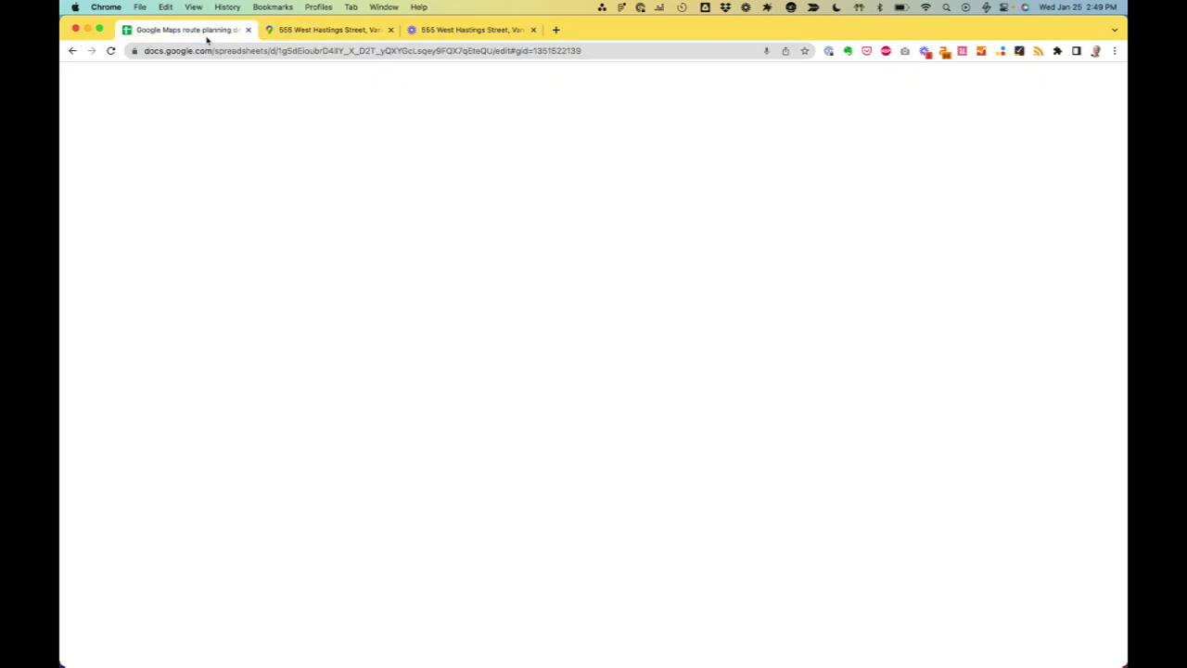
{"action": "left_click", "coordinate": [164, 285]}
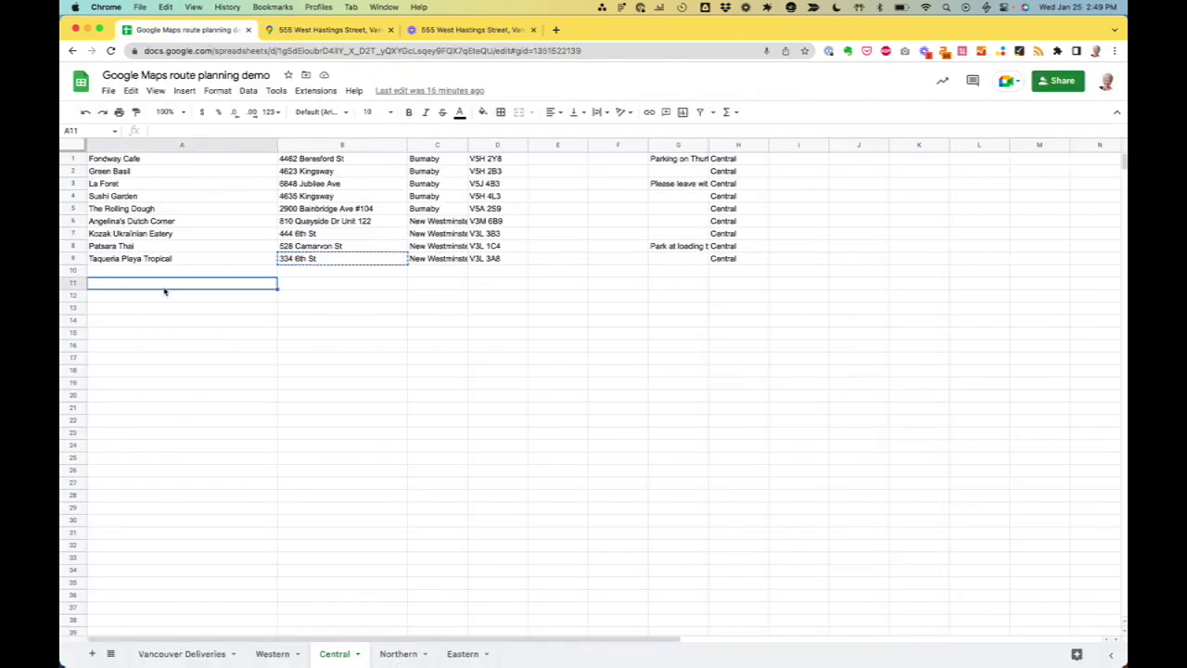
Step: Paste the route share link into A11, open it to verify, then open a new tab
{"action": "key", "text": "cmd+v"}
{"action": "left_click", "coordinate": [183, 311]}
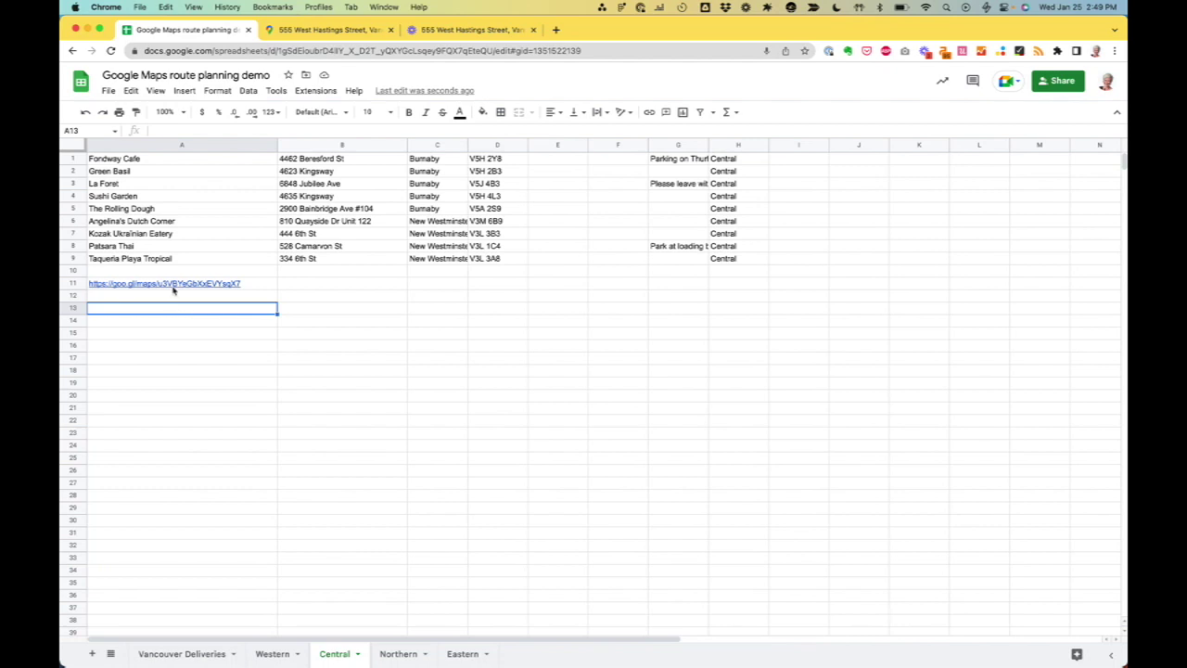
{"action": "left_click", "coordinate": [173, 284]}
{"action": "left_click", "coordinate": [172, 303]}
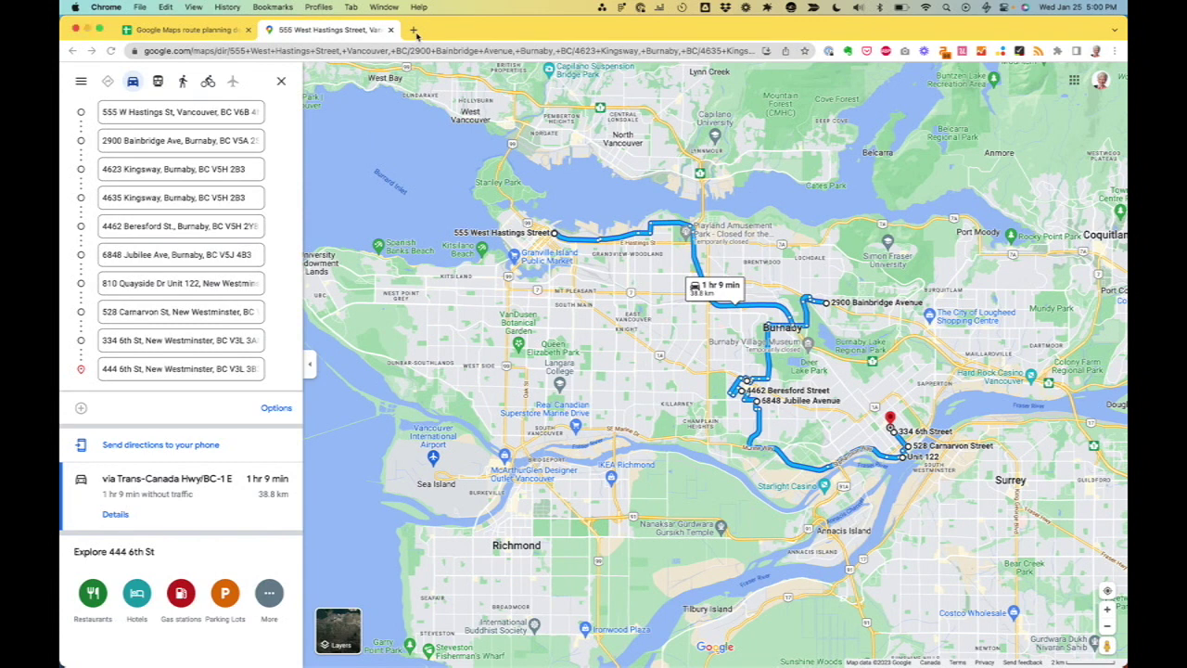
{"action": "left_click", "coordinate": [414, 30]}
Step: Go to Routific, log in, and open the Add Drivers (Basic) form
{"action": "left_click", "coordinate": [493, 320]}
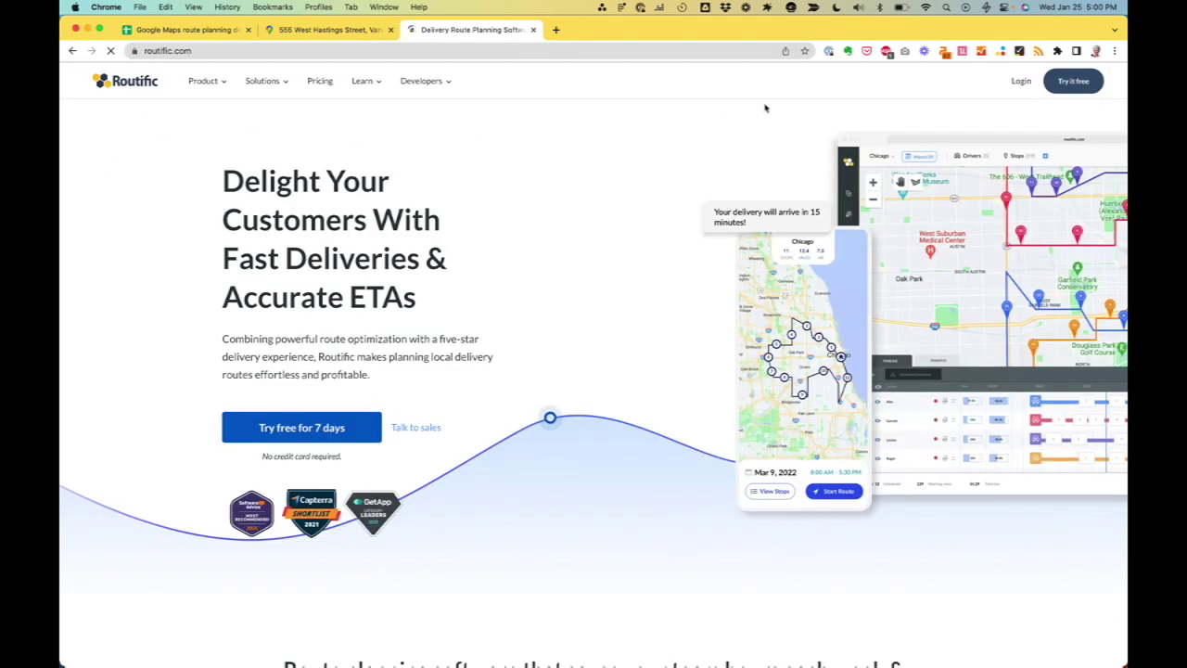
{"action": "left_click", "coordinate": [1021, 82]}
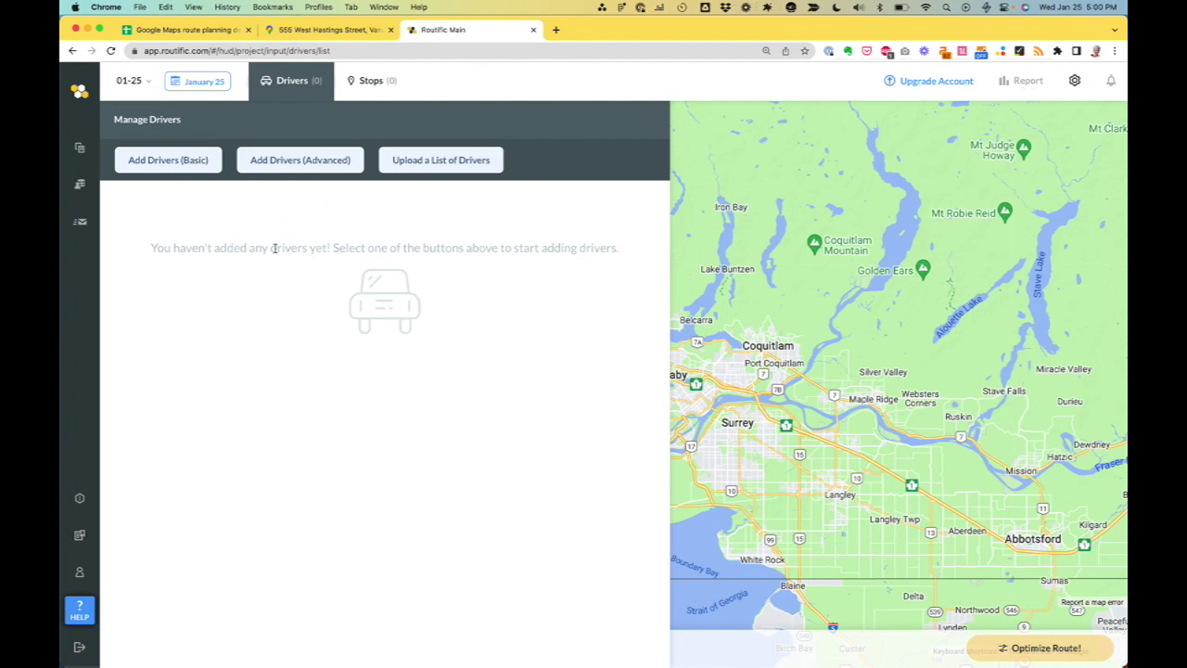
{"action": "left_click", "coordinate": [168, 161]}
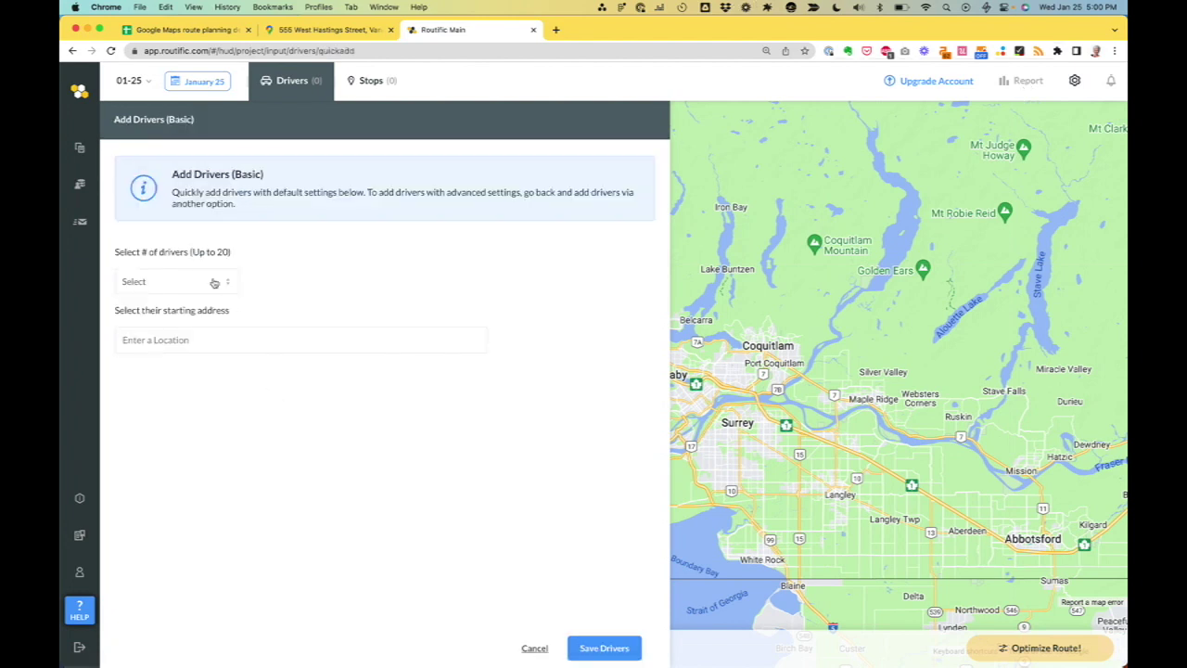
Step: Save 4 drivers starting at 555 W Hastings St, Vancouver, and continue to stops
{"action": "left_click", "coordinate": [189, 284]}
{"action": "left_click", "coordinate": [158, 359]}
{"action": "left_click", "coordinate": [149, 340]}
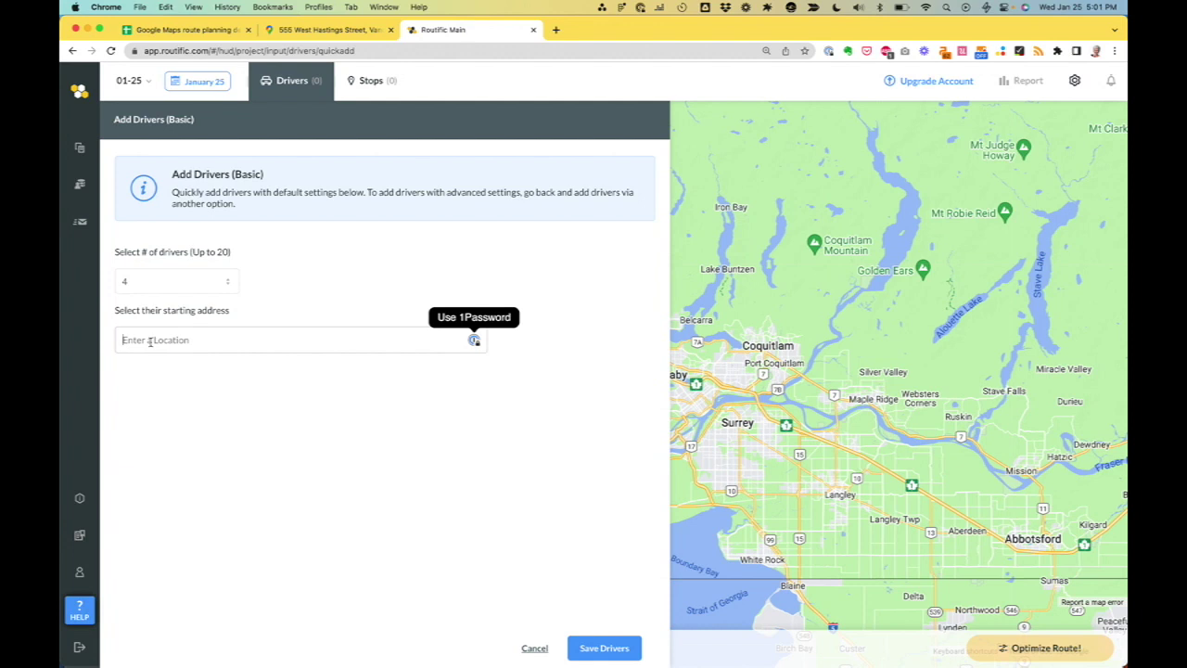
{"action": "type", "text": "555"}
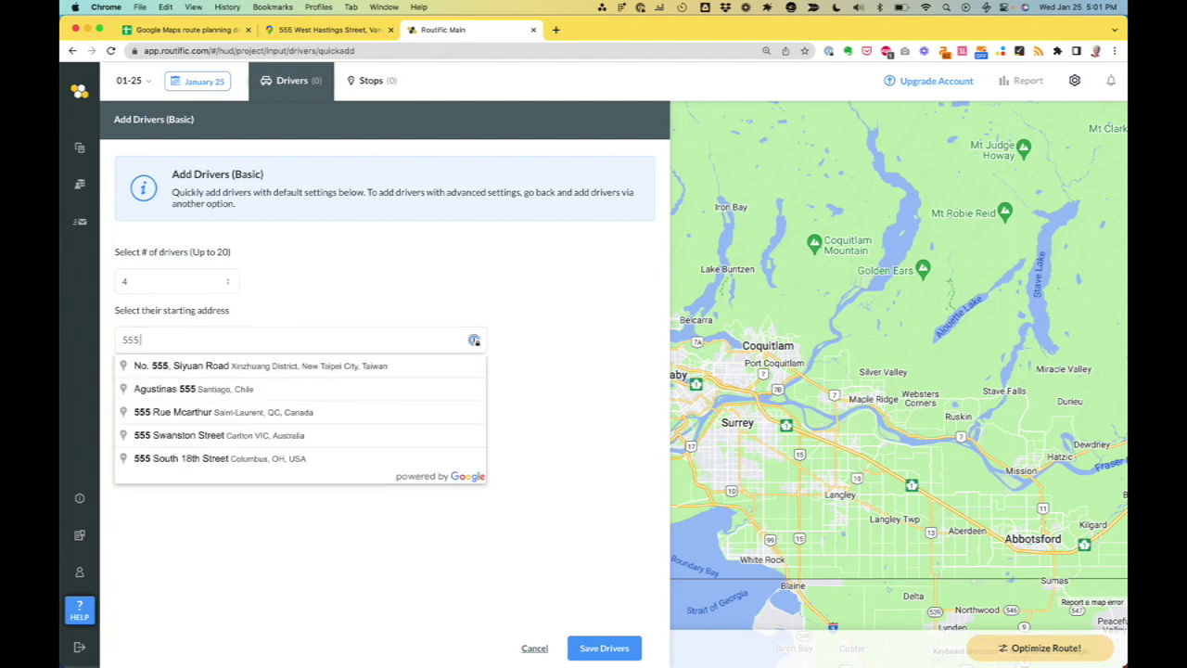
{"action": "type", "text": " Weste"}
{"action": "key", "text": "BackSpace"}
{"action": "type", "text": "Has"}
{"action": "left_click", "coordinate": [153, 368]}
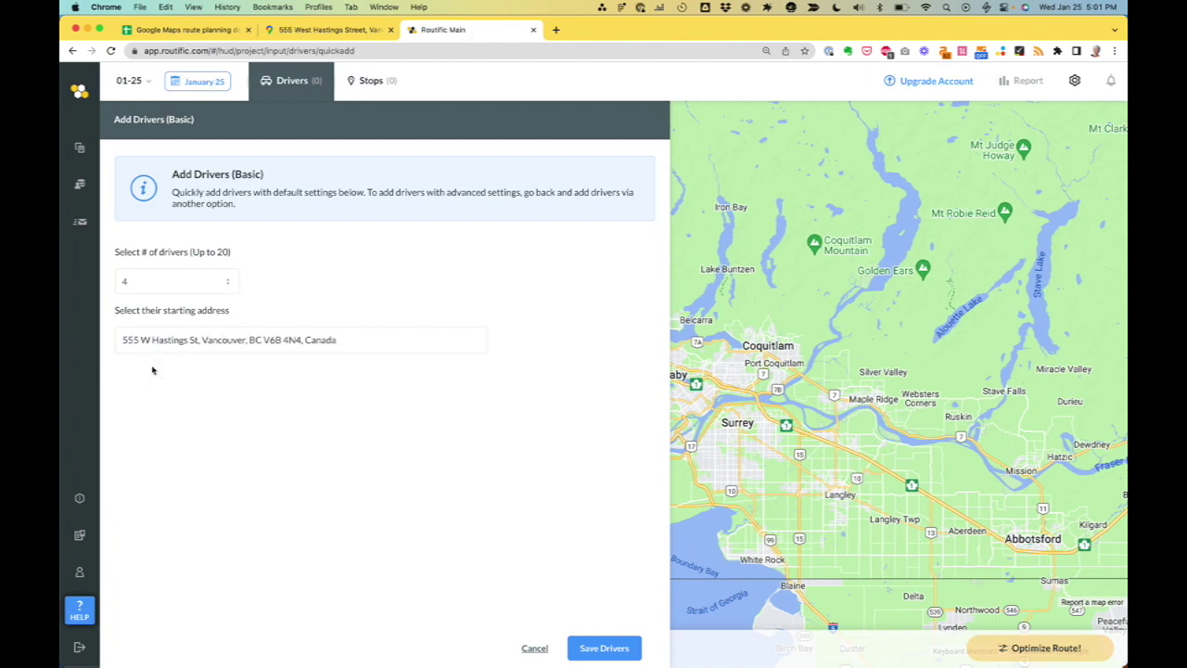
{"action": "left_click", "coordinate": [579, 647]}
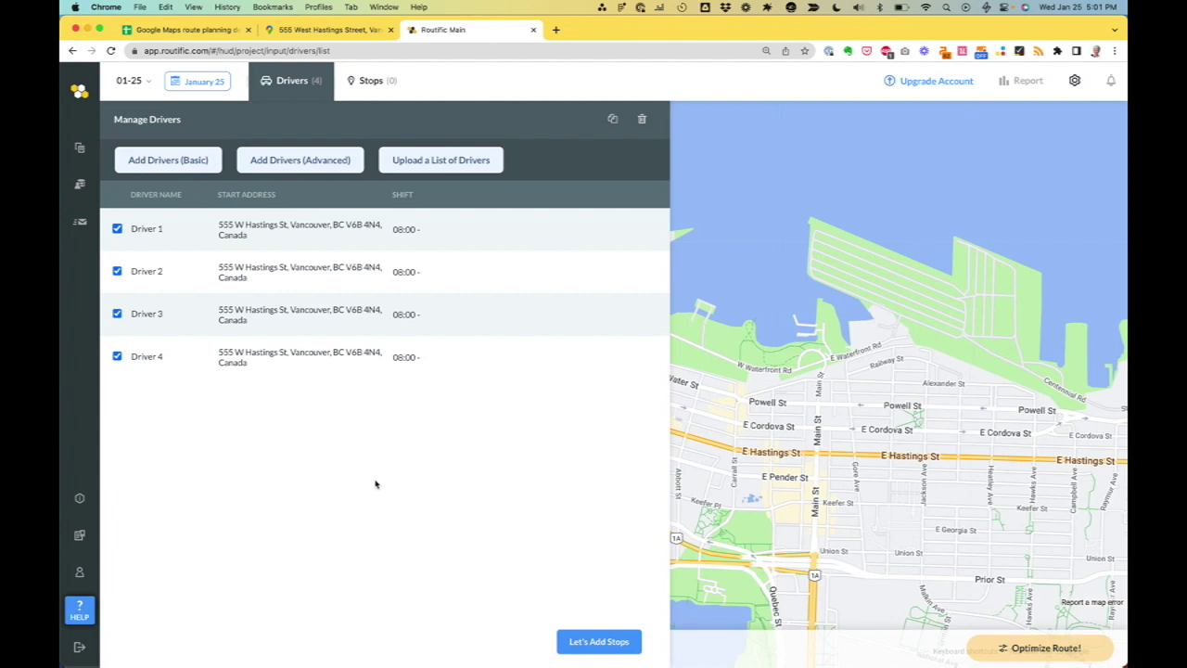
{"action": "left_click", "coordinate": [615, 647]}
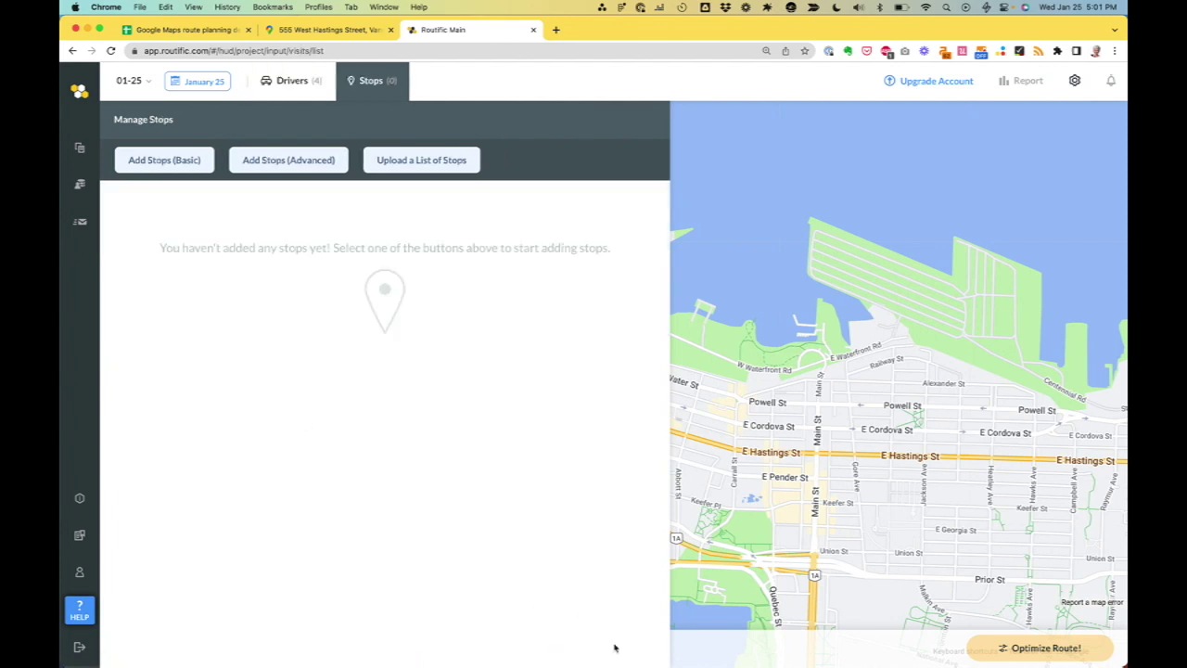
Step: Choose the stop-list upload in Routific, download Vancouver Deliveries as a .csv file, then return to Routific
{"action": "left_click", "coordinate": [435, 167]}
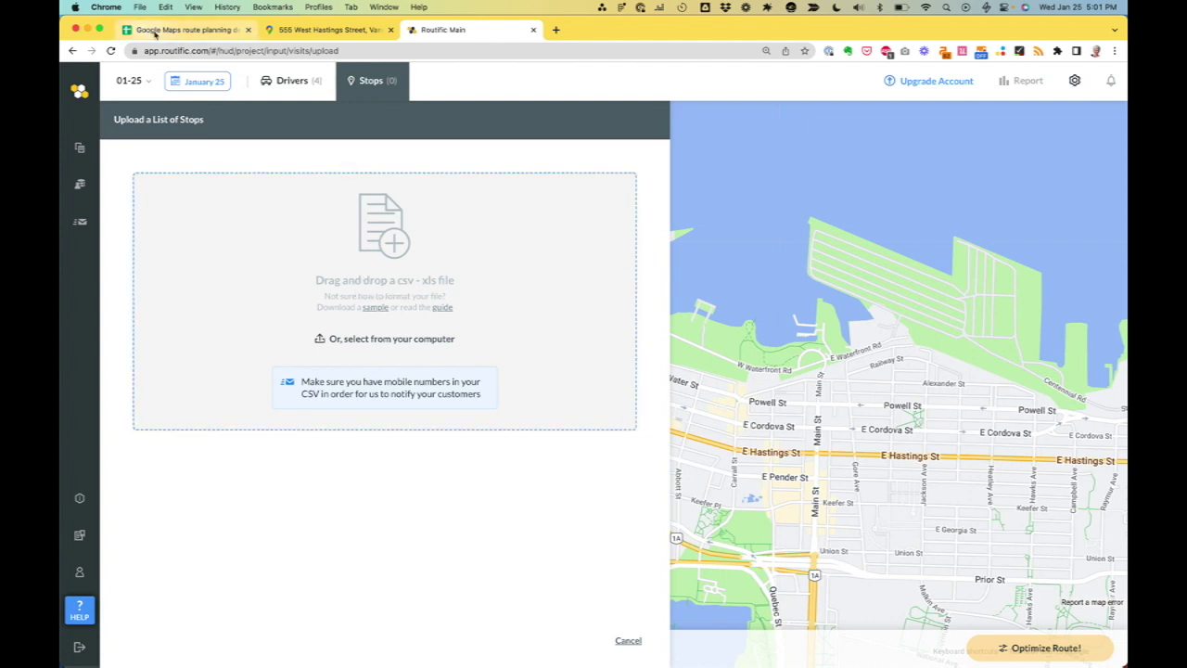
{"action": "left_click", "coordinate": [156, 31]}
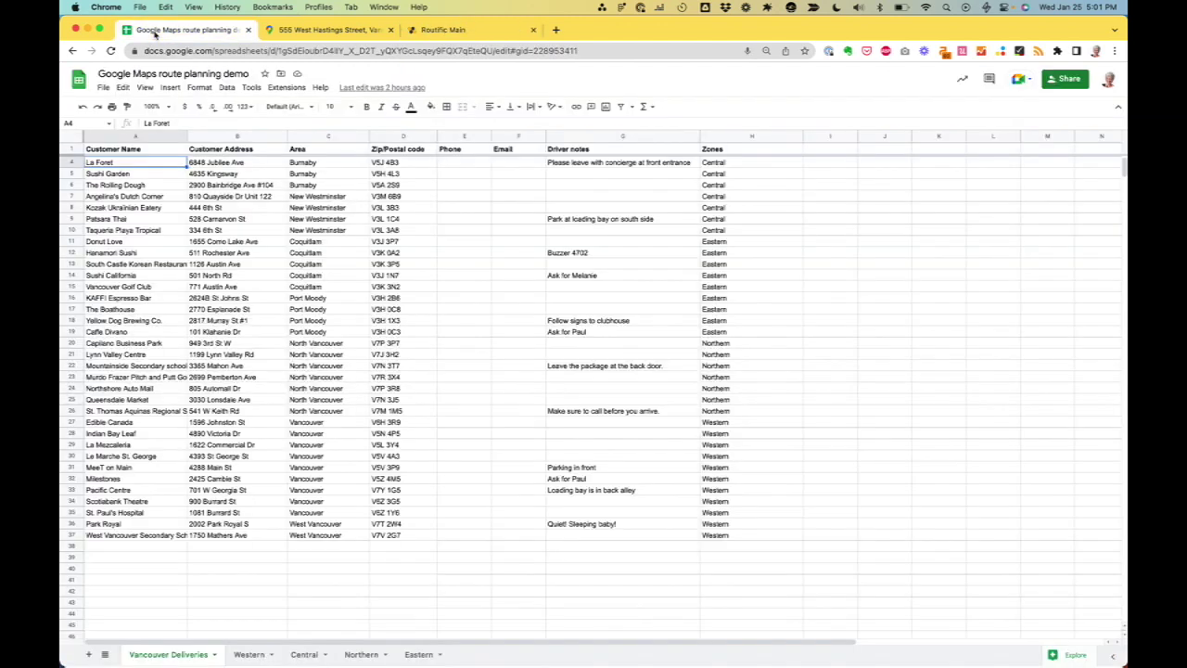
{"action": "left_click", "coordinate": [103, 88]}
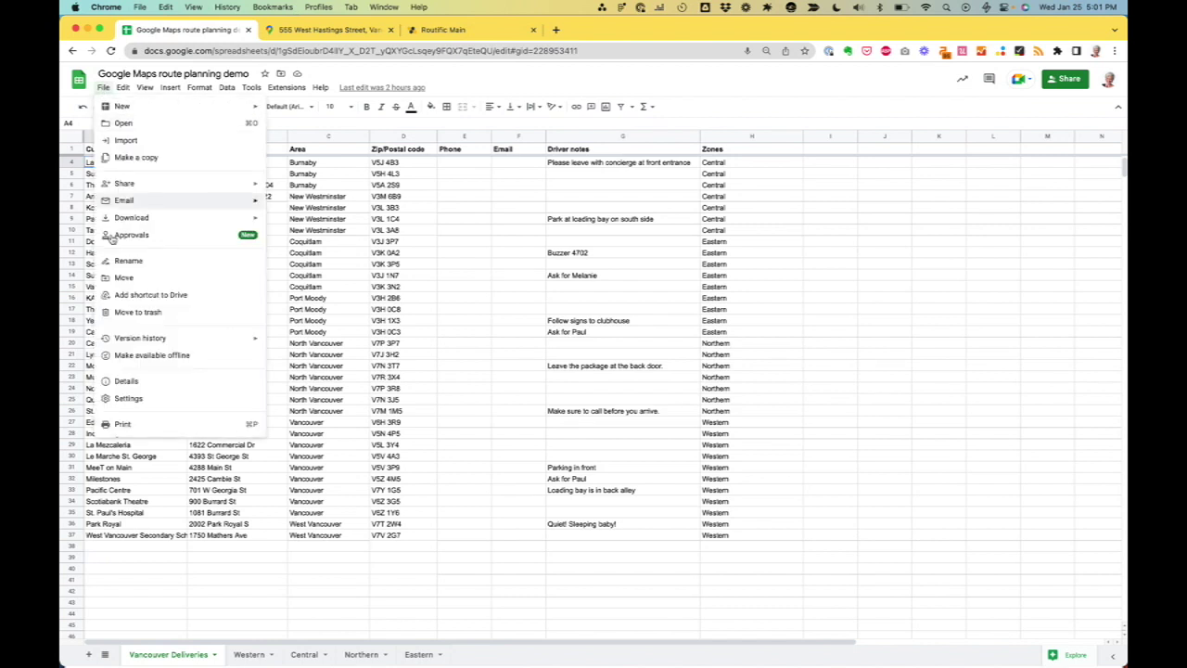
{"action": "mouse_move", "coordinate": [168, 225]}
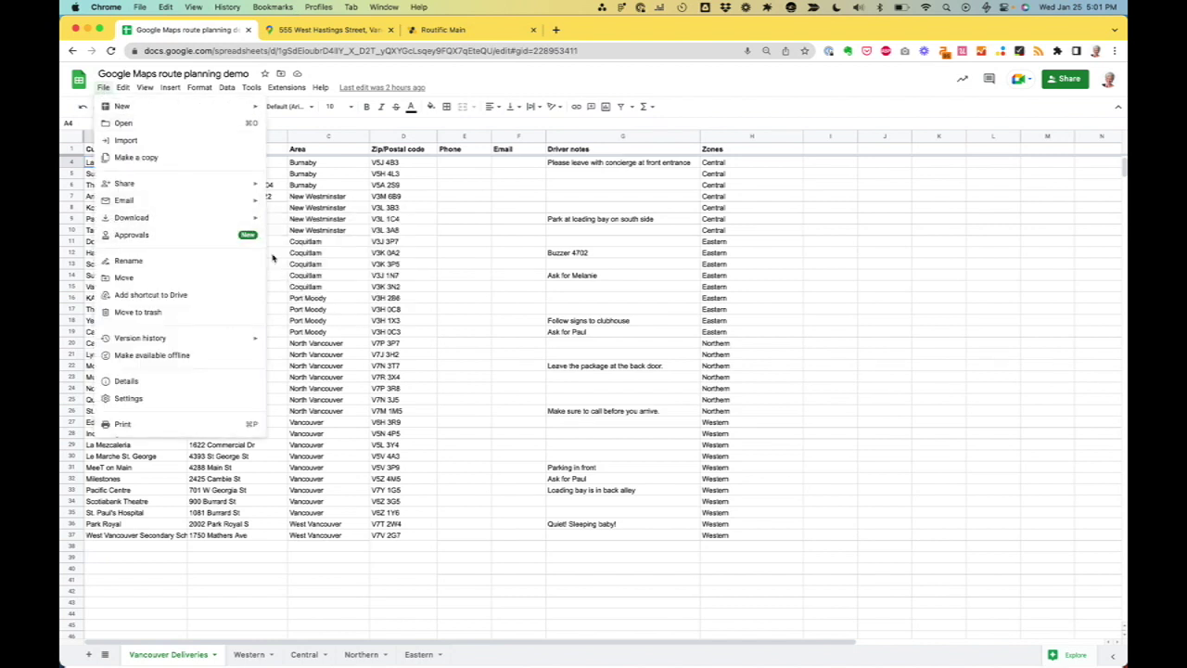
{"action": "mouse_move", "coordinate": [274, 220]}
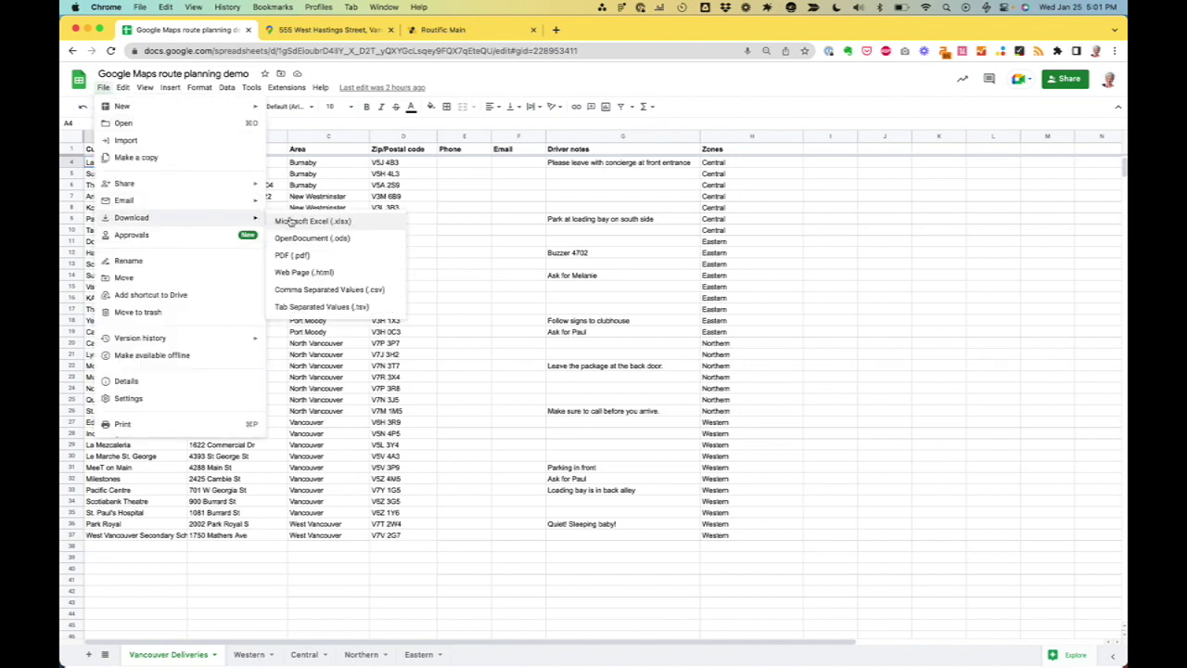
{"action": "left_click", "coordinate": [300, 291]}
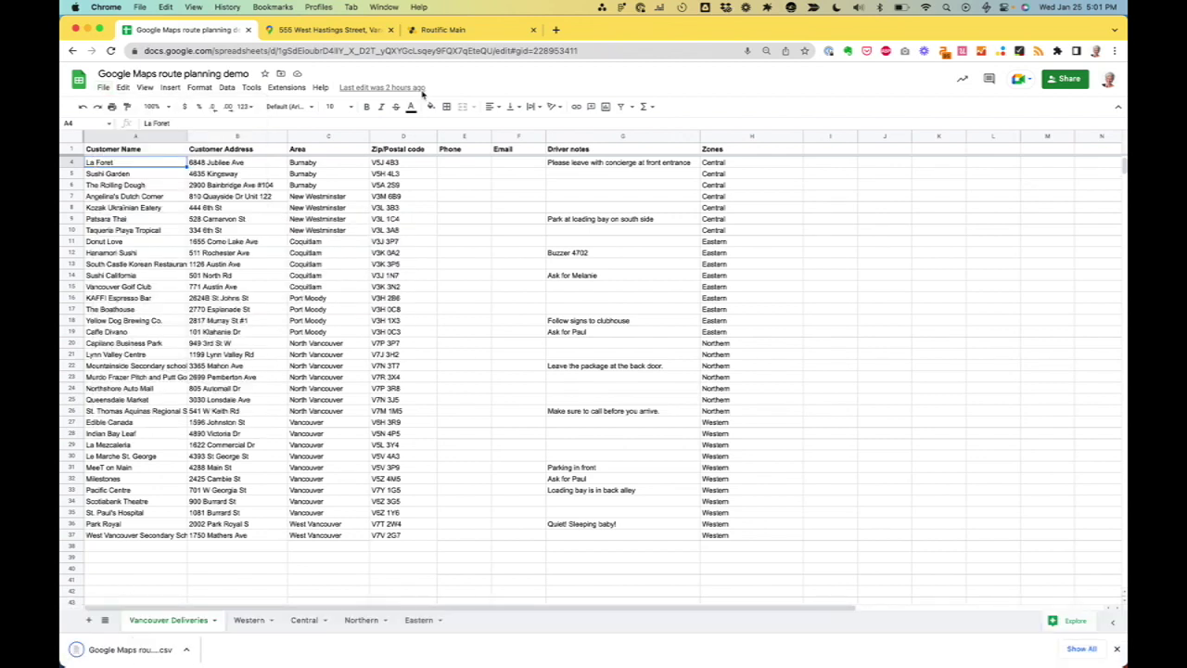
{"action": "left_click", "coordinate": [453, 32]}
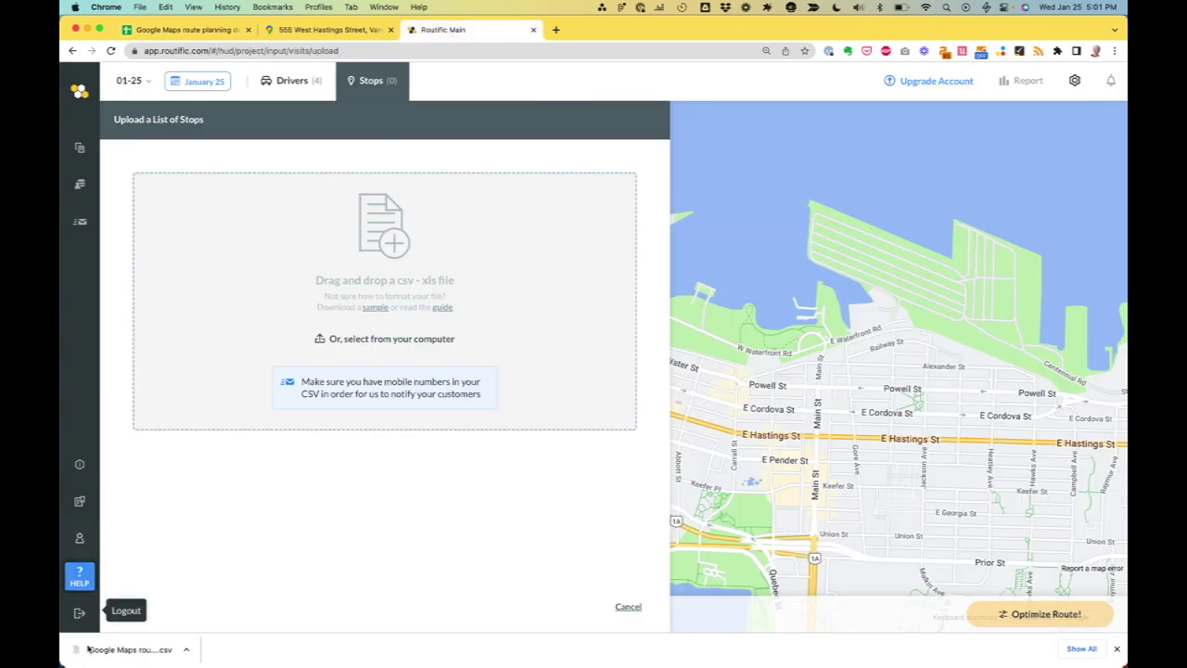
Step: Import the downloaded CSV, mapping Customer Name, Customer Address, Area, Zip/Postal code, Phone, Email and Driver notes
{"action": "left_click_drag", "start_coordinate": [80, 647], "coordinate": [354, 300]}
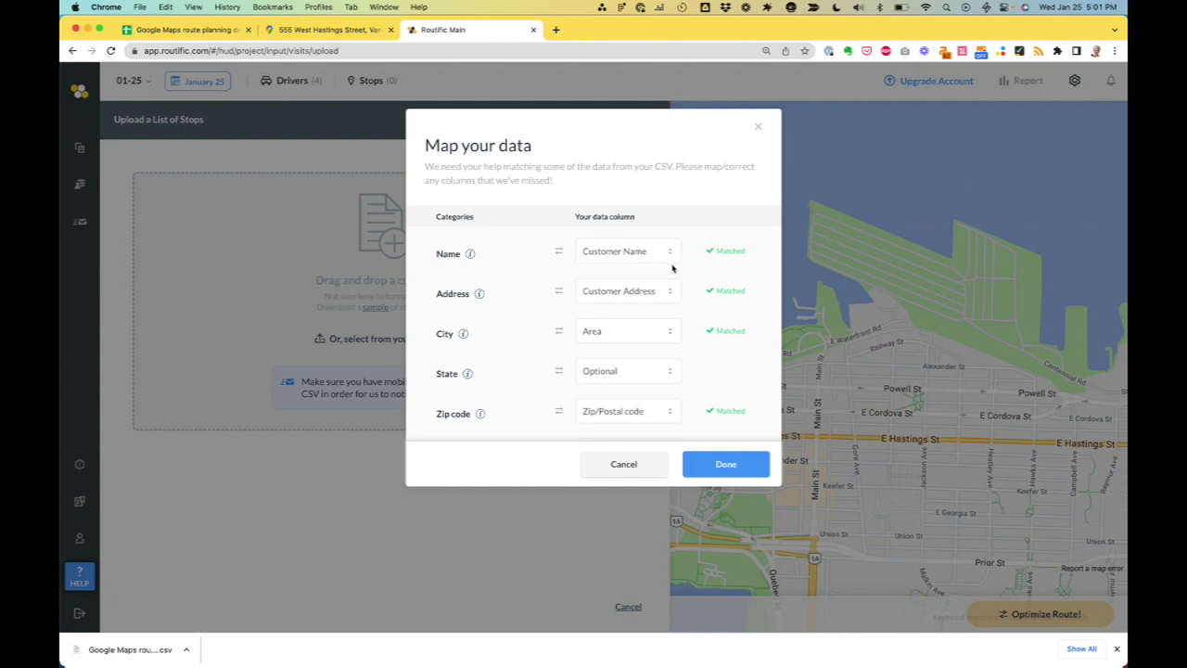
{"action": "scroll", "coordinate": [715, 326], "scroll_direction": "down", "scroll_amount": 6}
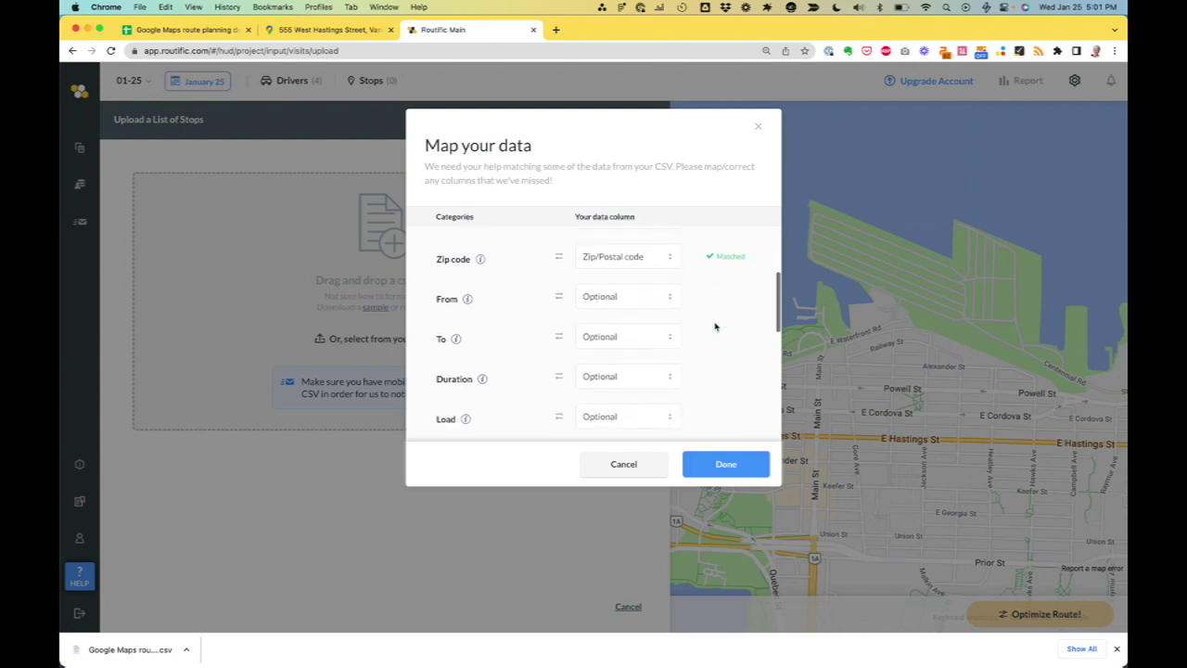
{"action": "left_click", "coordinate": [715, 465]}
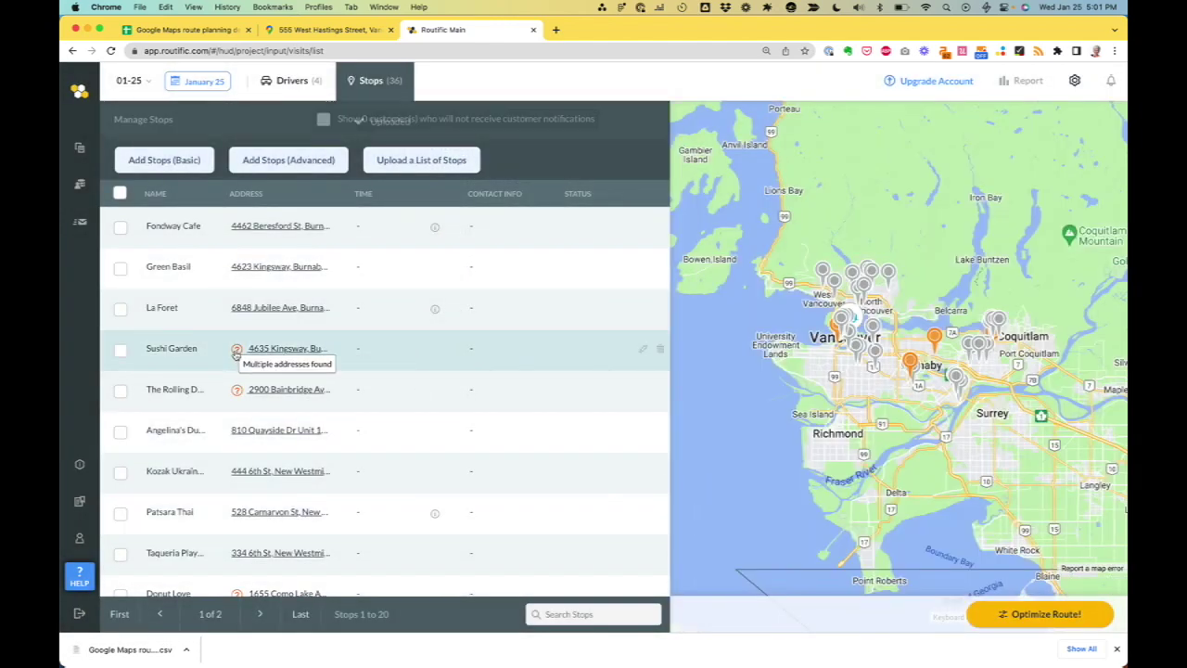
Step: Confirm Sushi Garden's address as V5H 4L3 Kingsway, Burnaby, and optimize routes for all drivers
{"action": "left_click", "coordinate": [237, 351]}
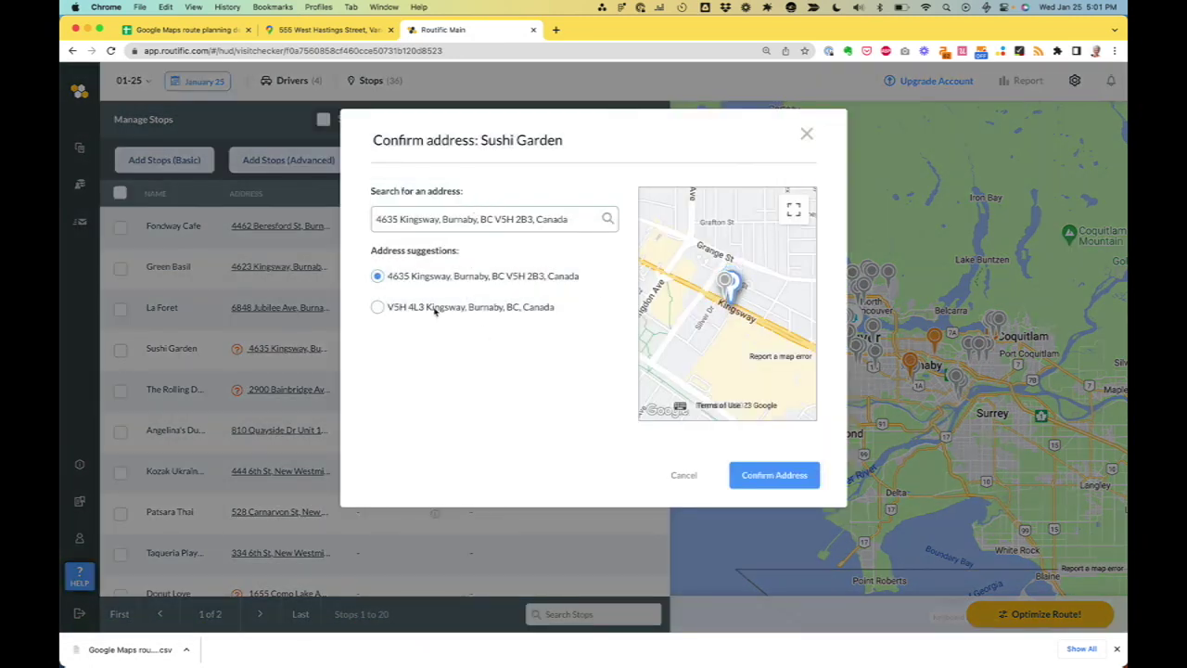
{"action": "left_click", "coordinate": [377, 307]}
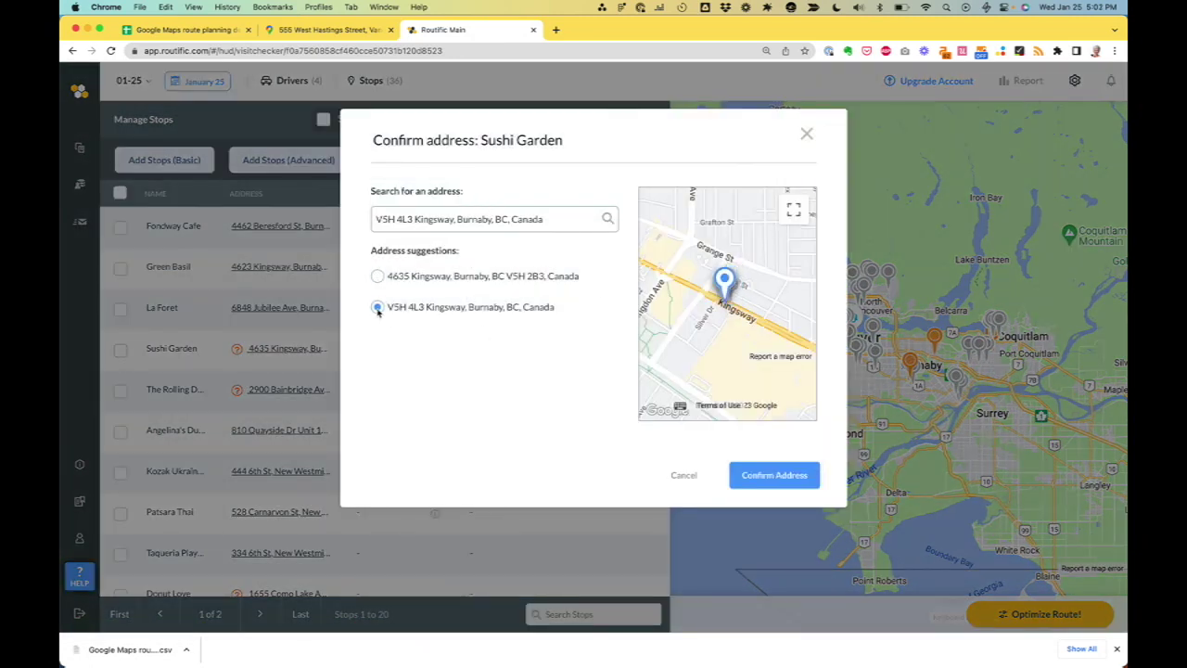
{"action": "left_click", "coordinate": [761, 476]}
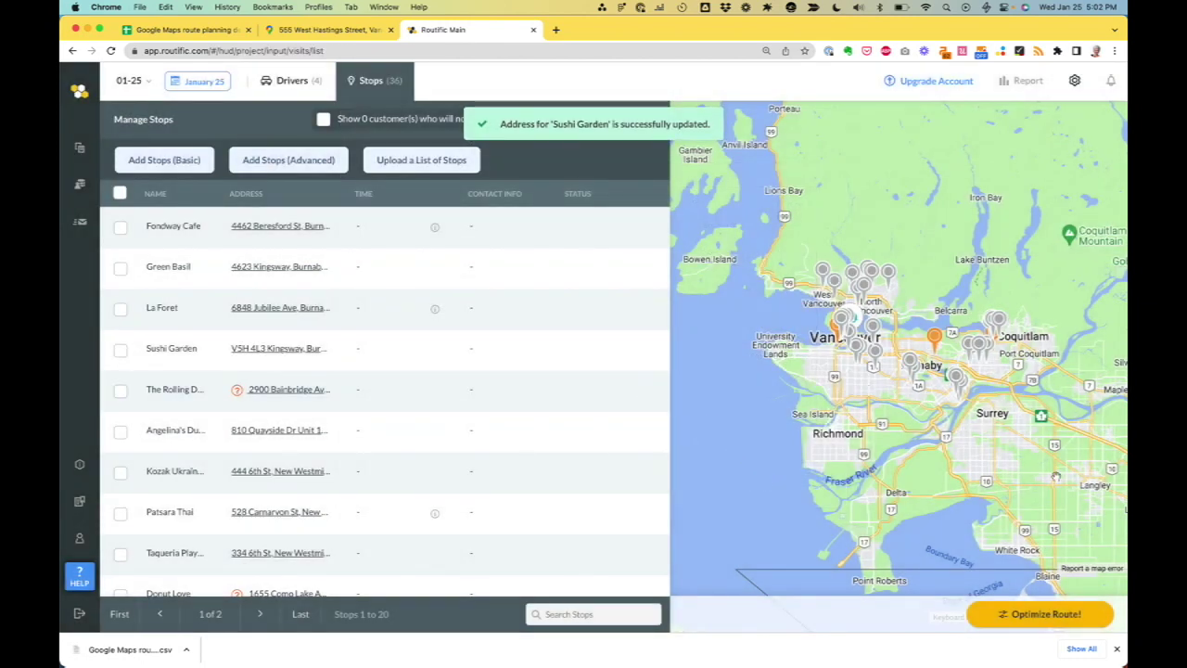
{"action": "left_click", "coordinate": [1057, 610]}
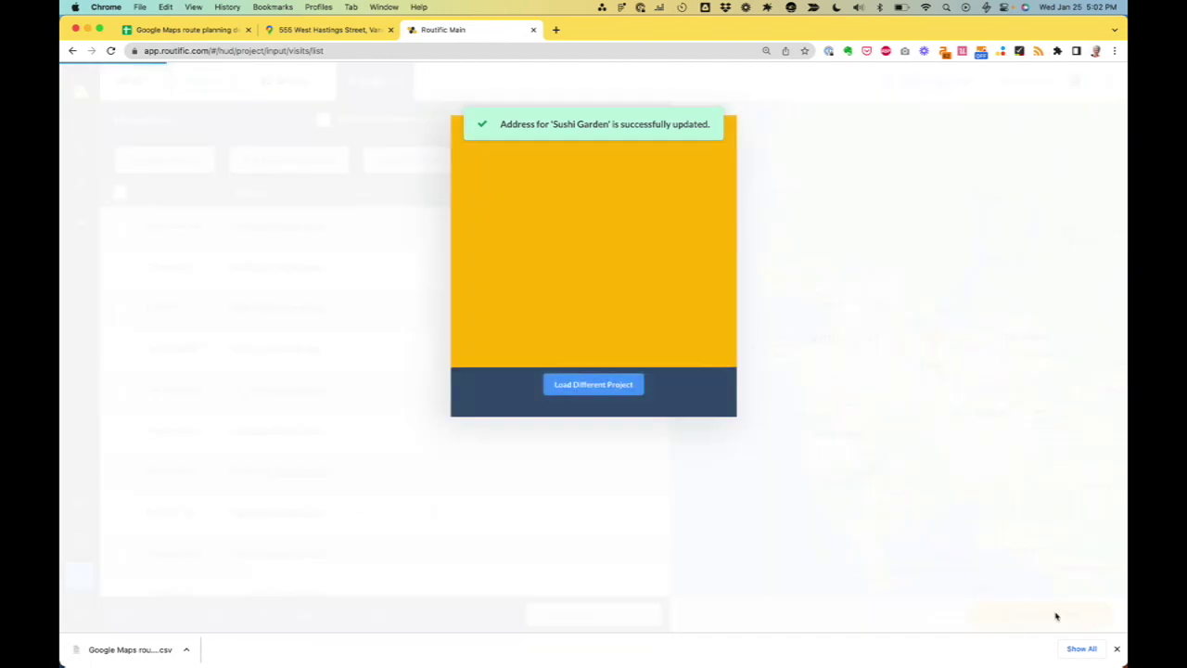